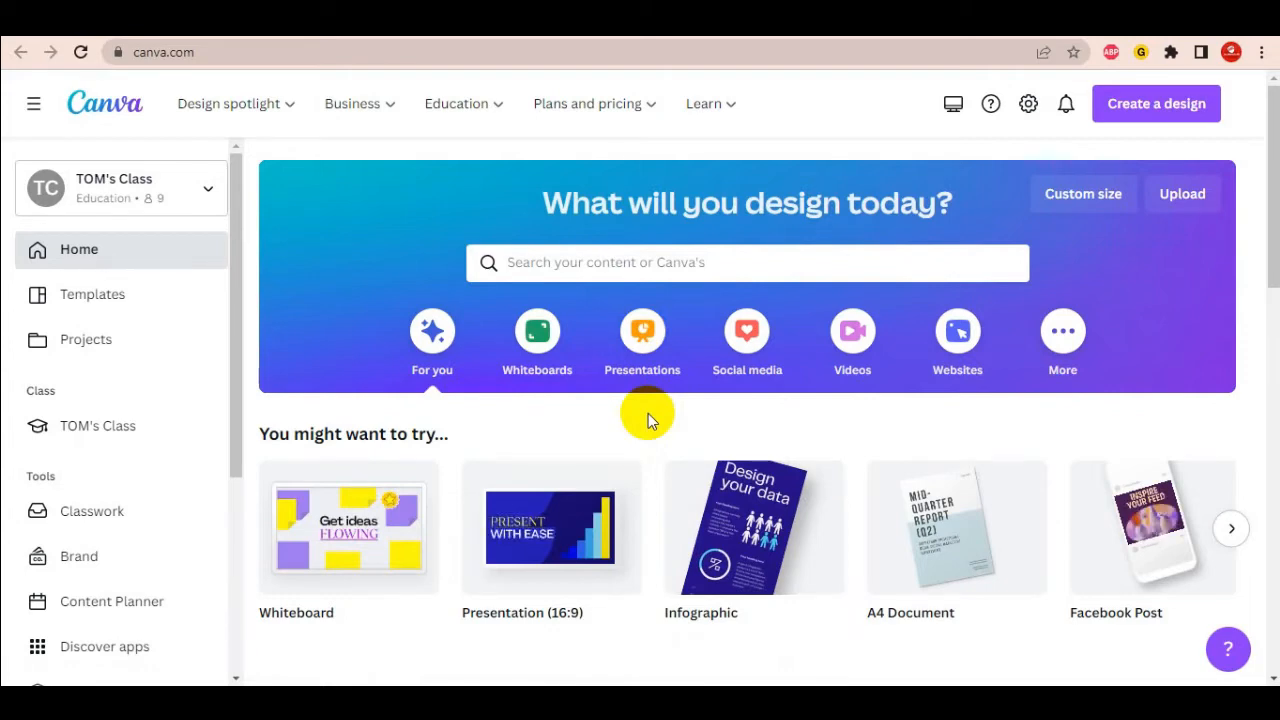
- Scroll the Canva home page and select the canva.com address in the browser bar
scroll(651, 428, "down", 1)
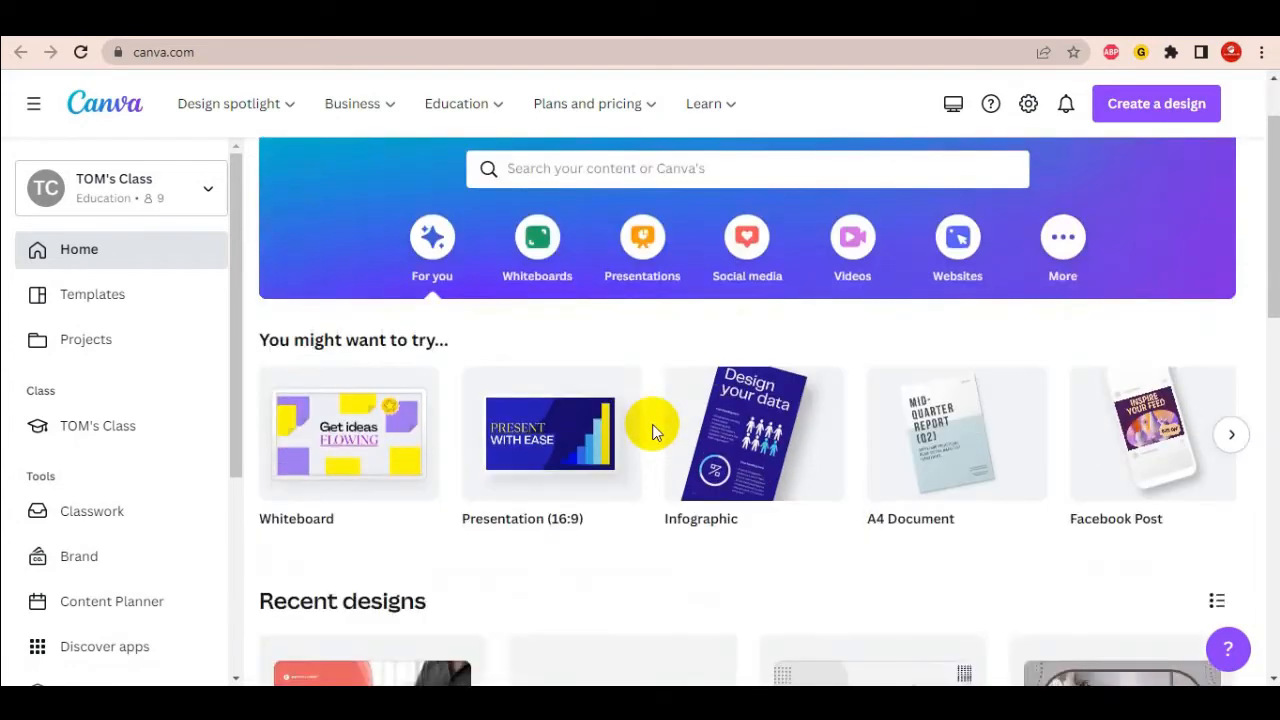
scroll(651, 430, "up", 1)
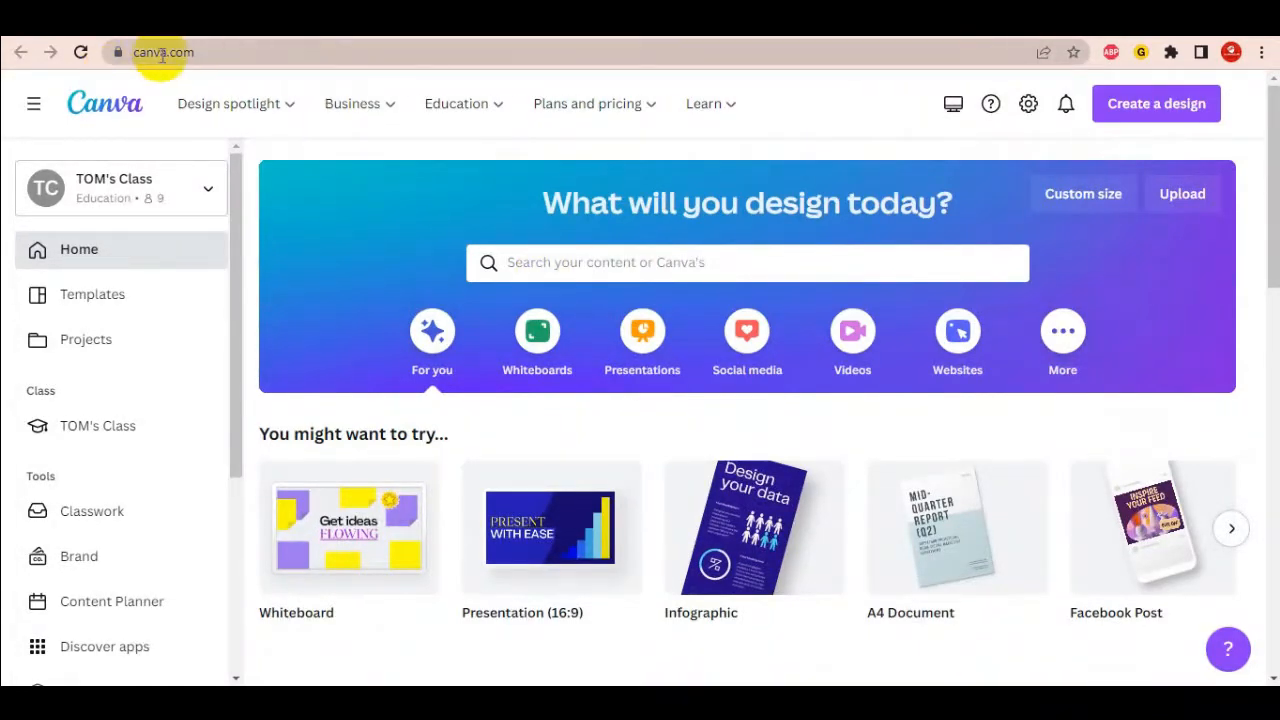
left_click(201, 52)
left_click_drag(201, 52, 114, 51)
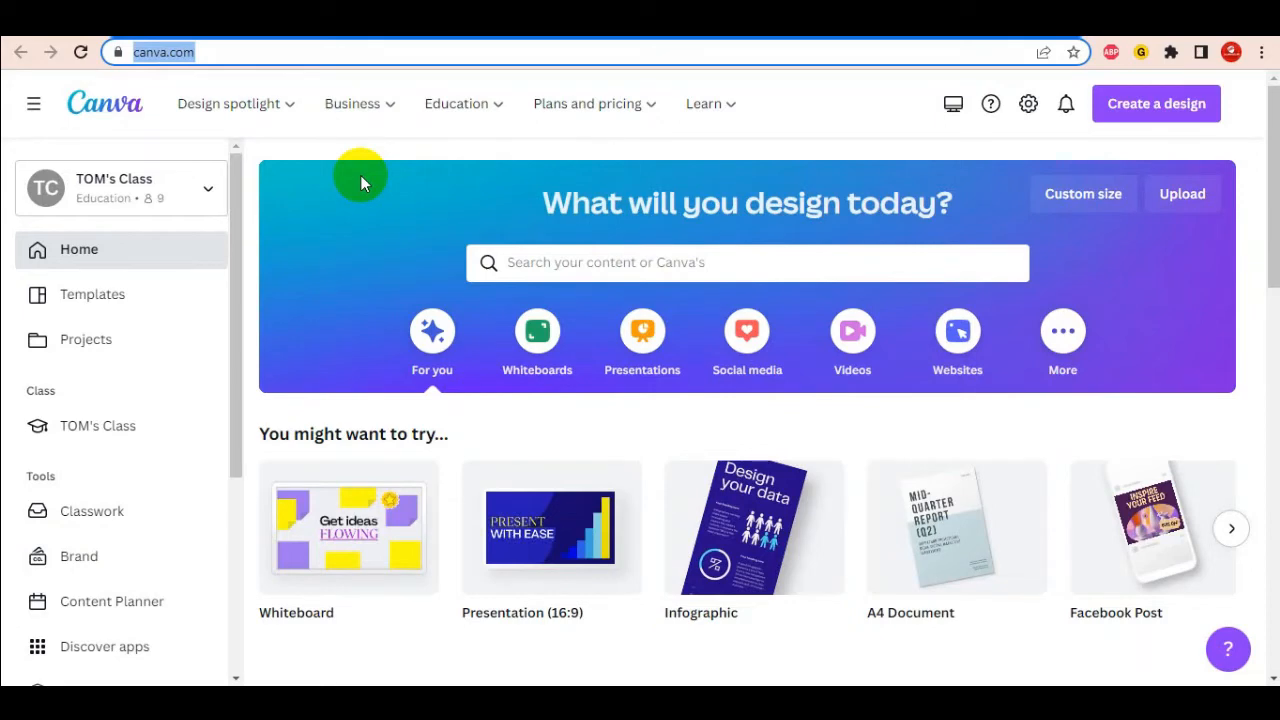
left_click(570, 148)
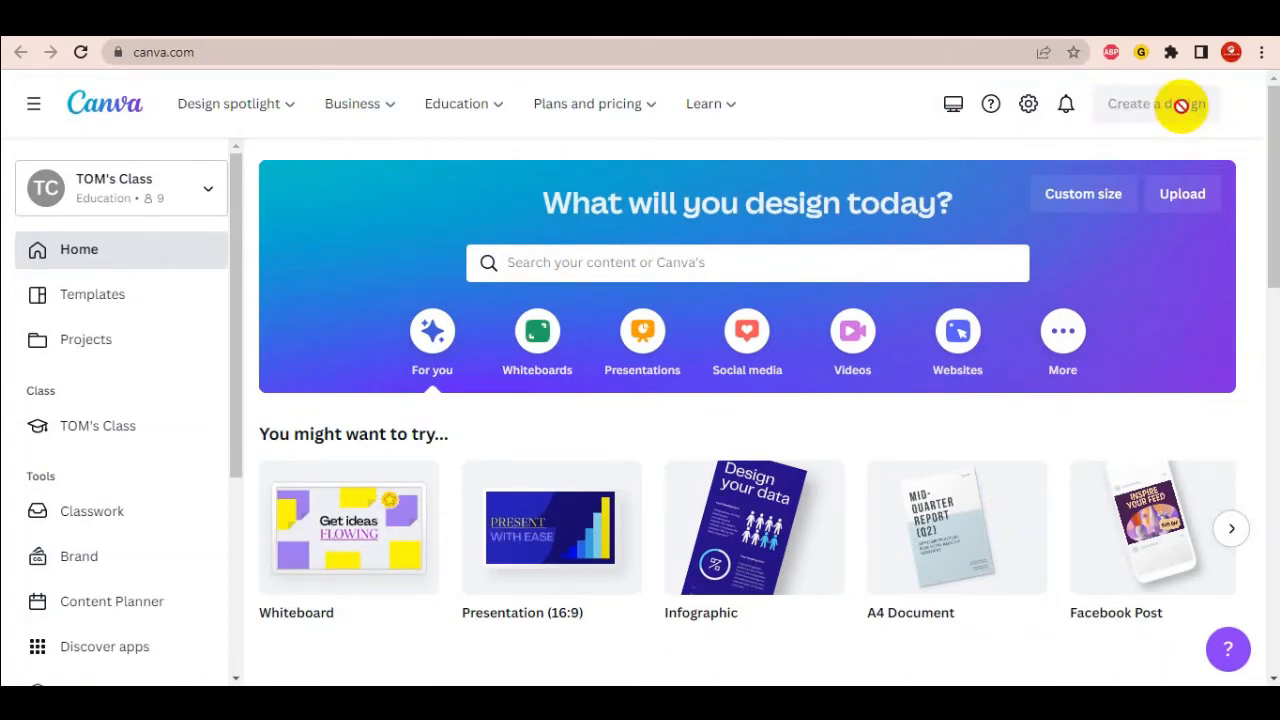
- Search 'youtube' under Create a design and start a YouTube Banner (2560 × 1440 px)
left_click(1180, 112)
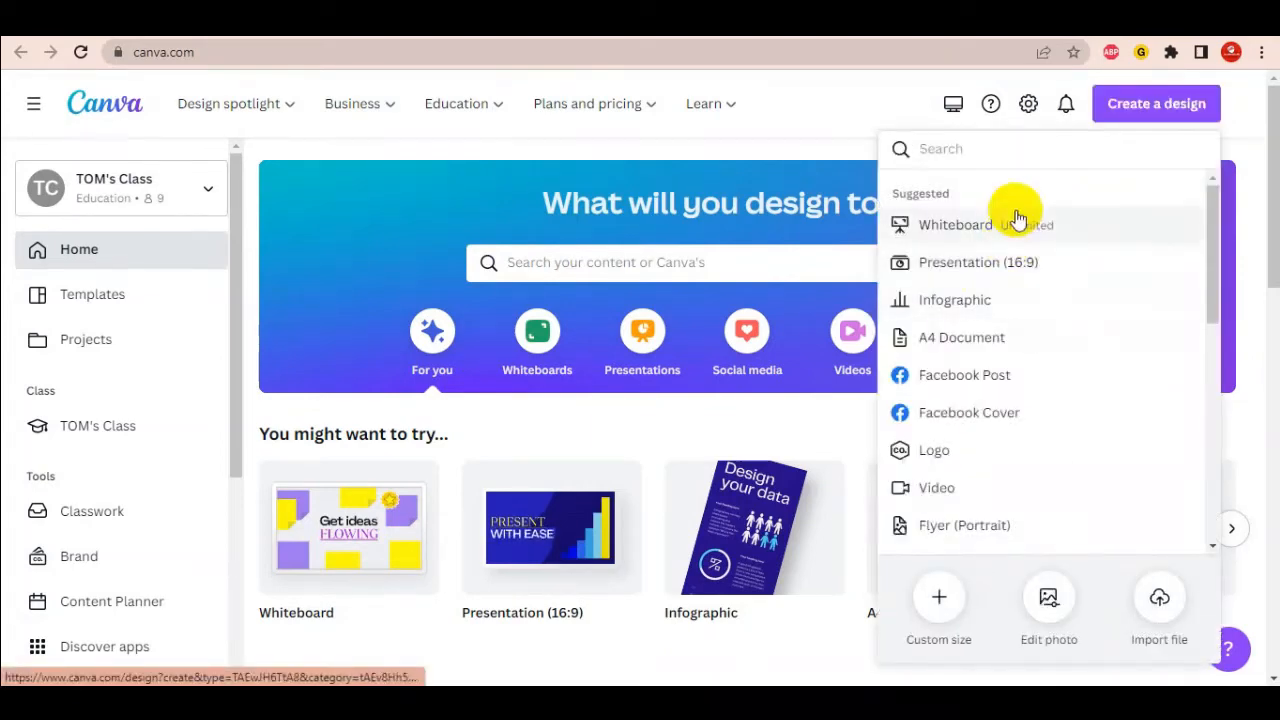
left_click(1066, 148)
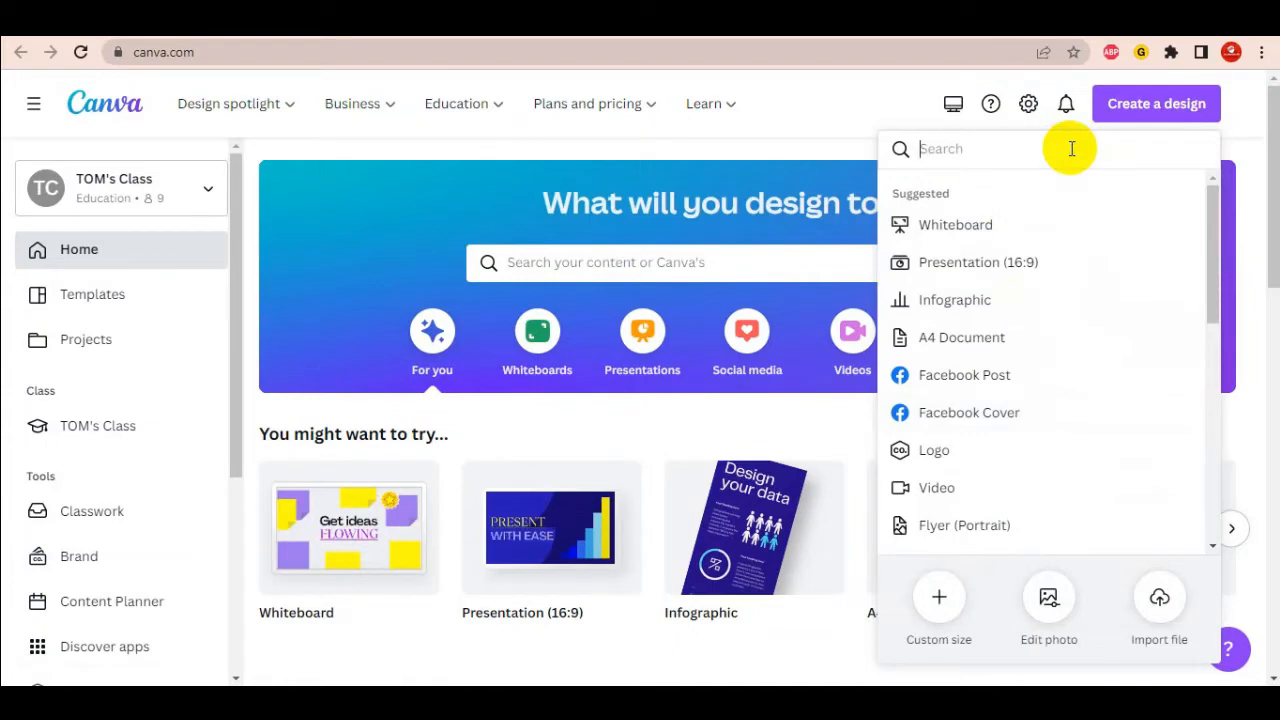
type("youtube")
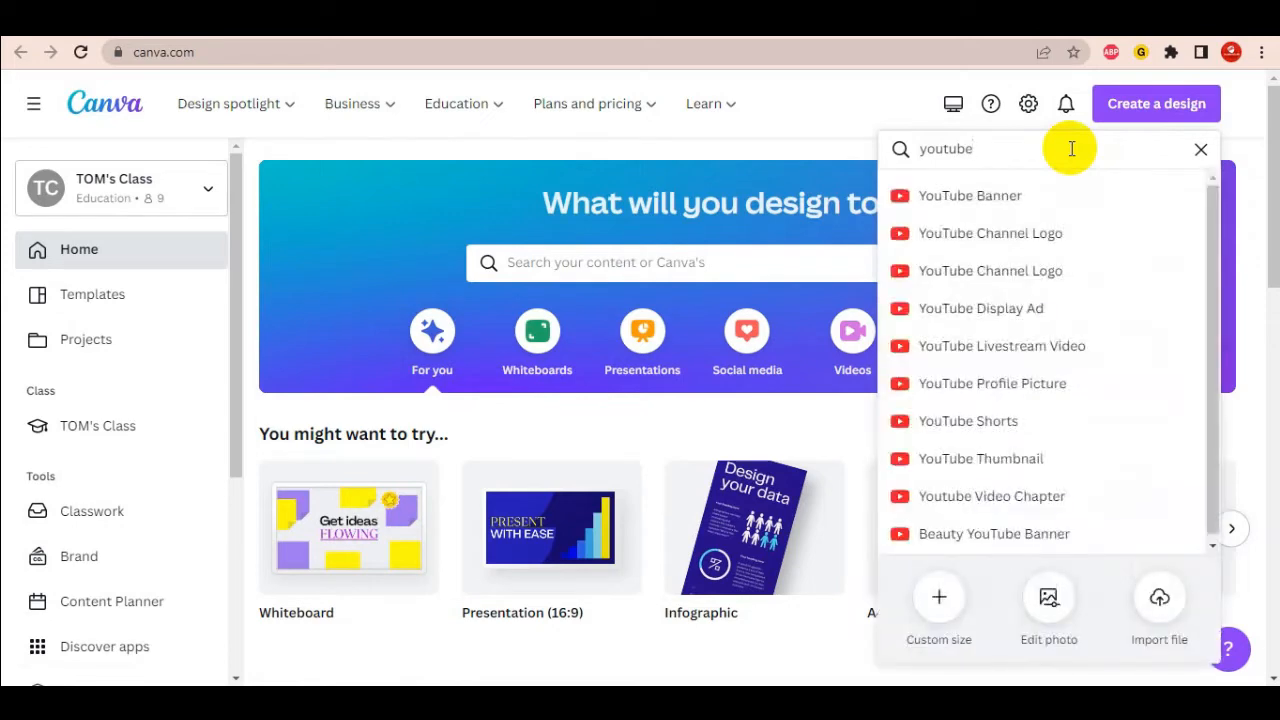
left_click(1016, 197)
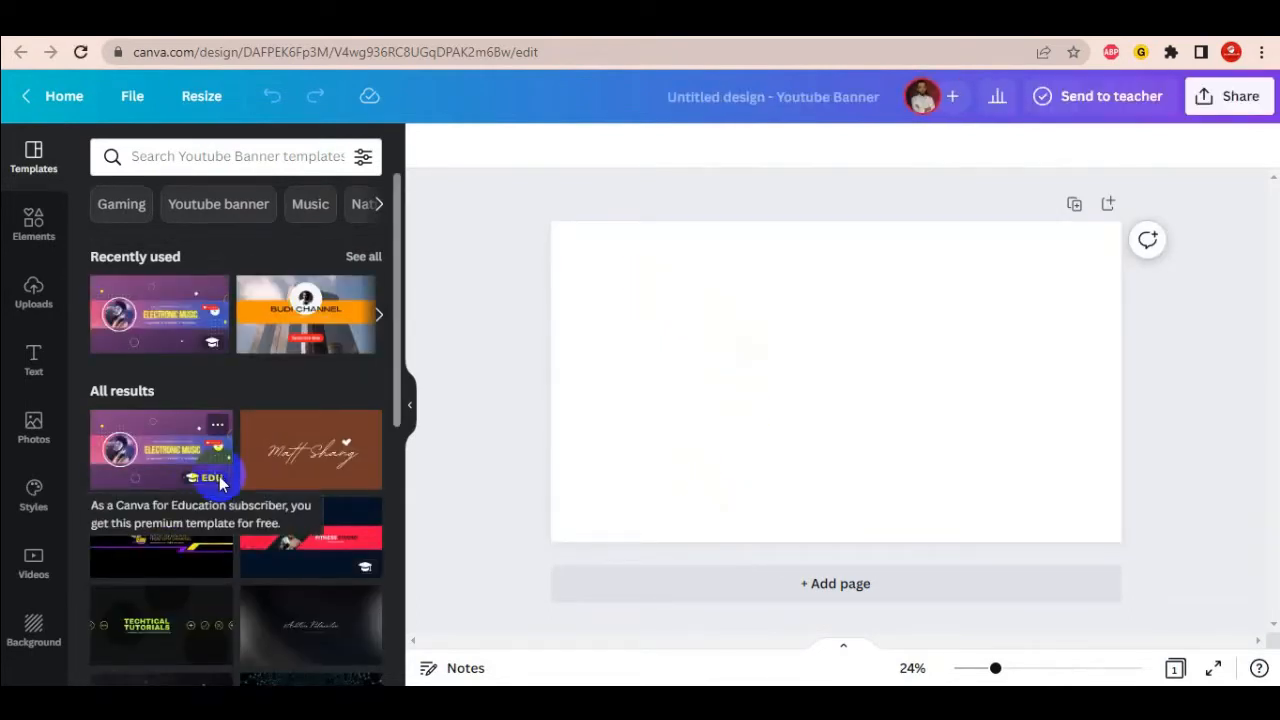
- Scroll through the default YouTube Banner templates
scroll(220, 484, "down", 3)
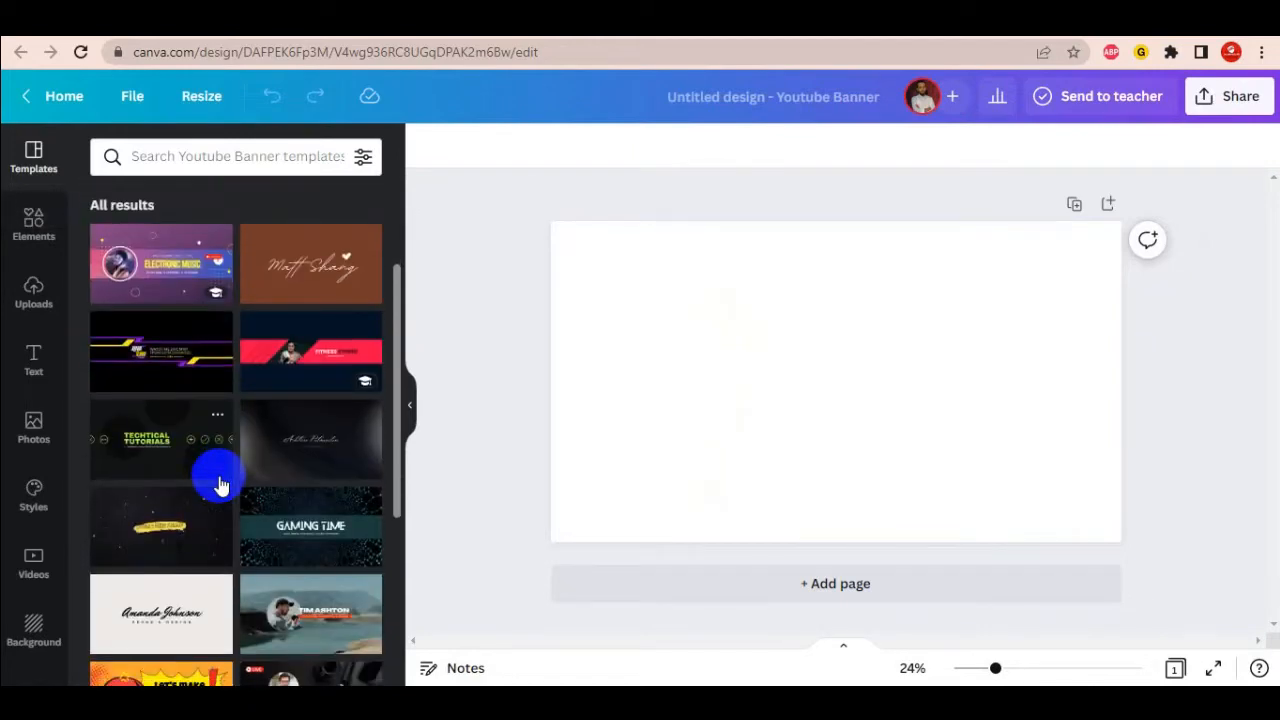
scroll(220, 484, "down", 5)
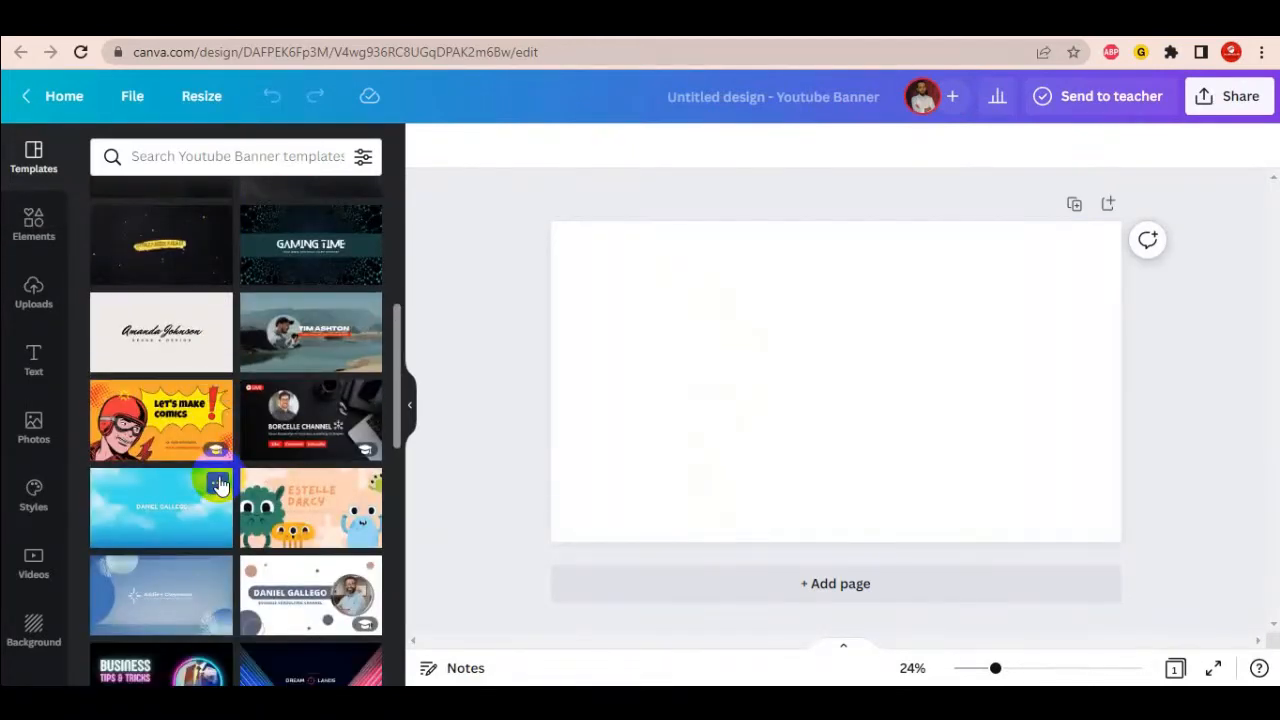
scroll(220, 484, "down", 6)
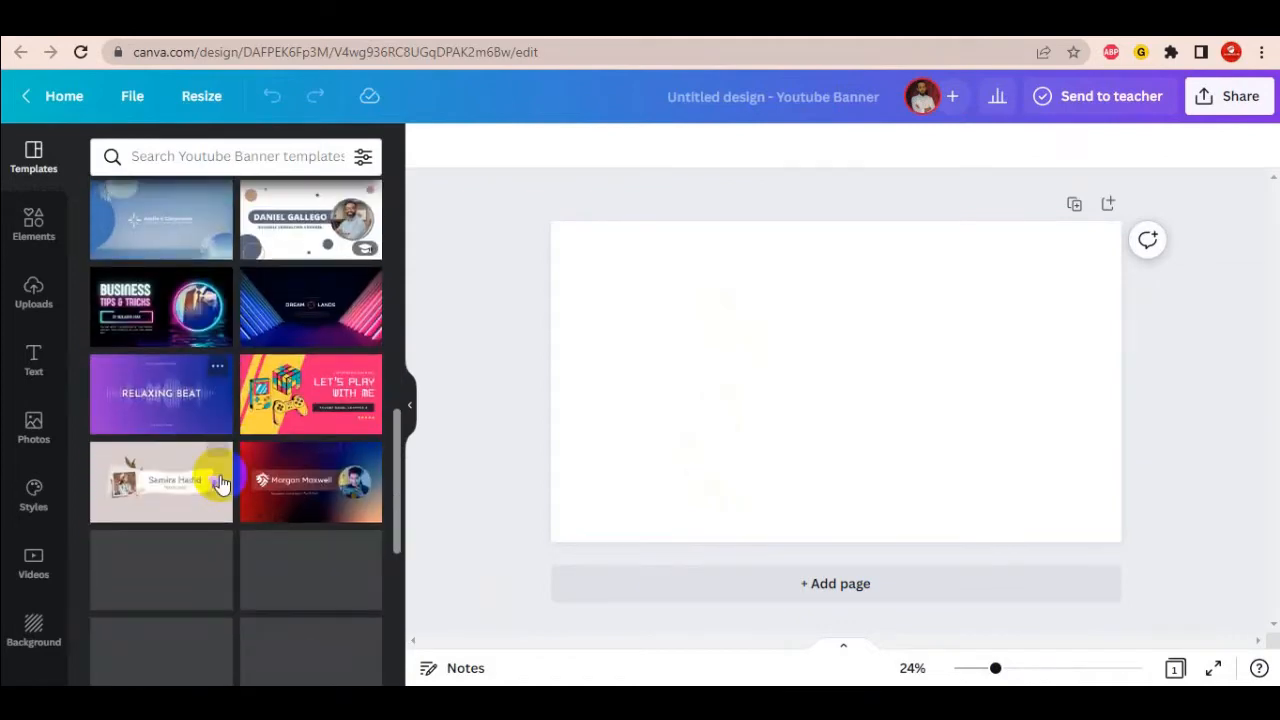
scroll(220, 484, "down", 3)
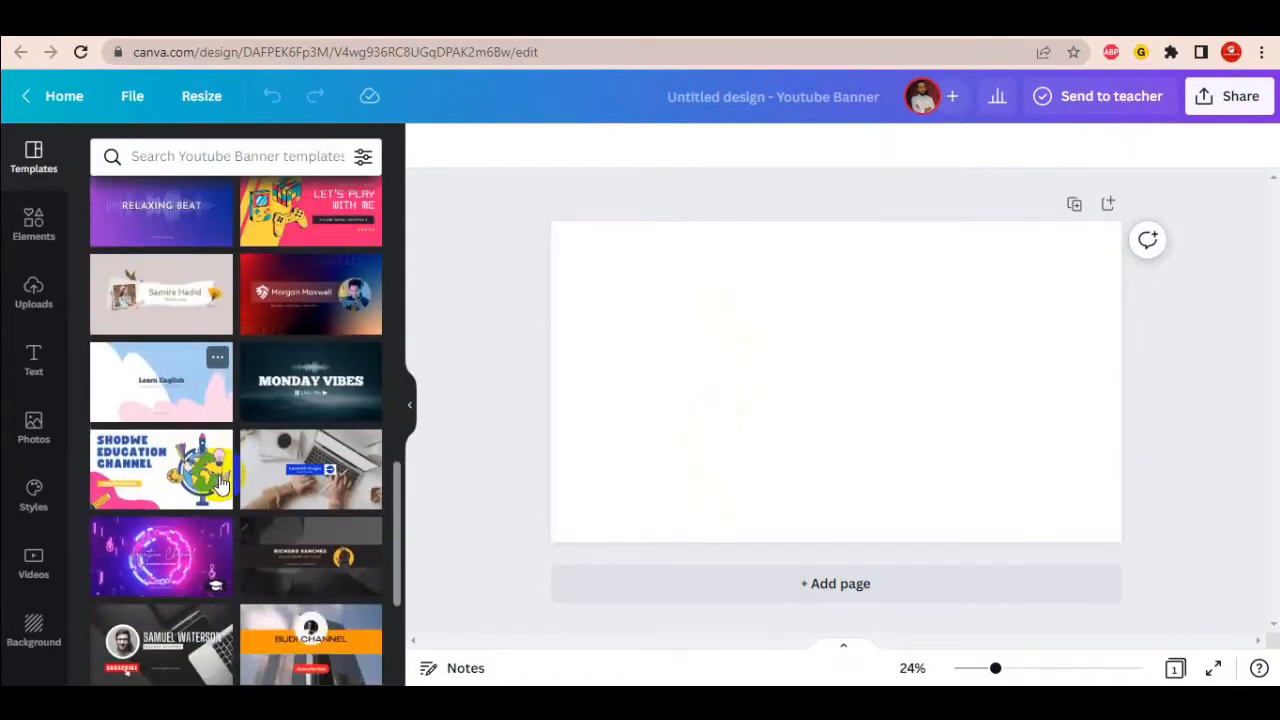
scroll(220, 484, "down", 3)
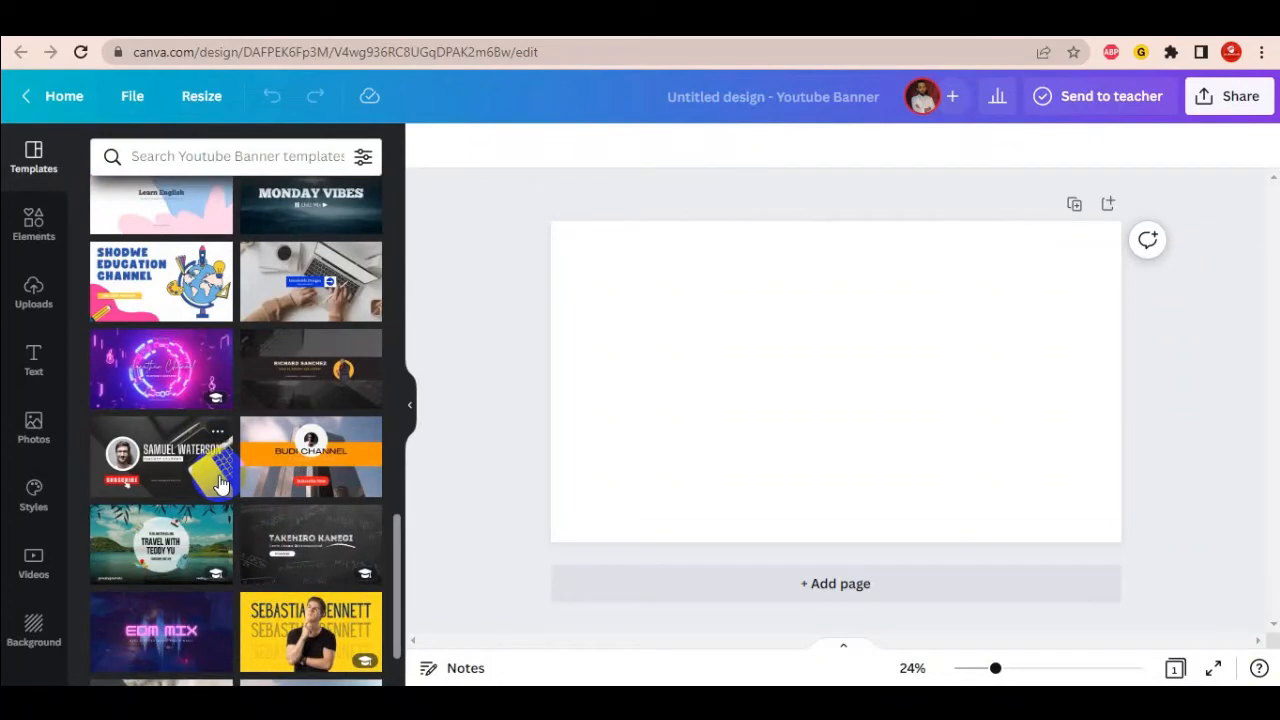
scroll(219, 482, "up", 15)
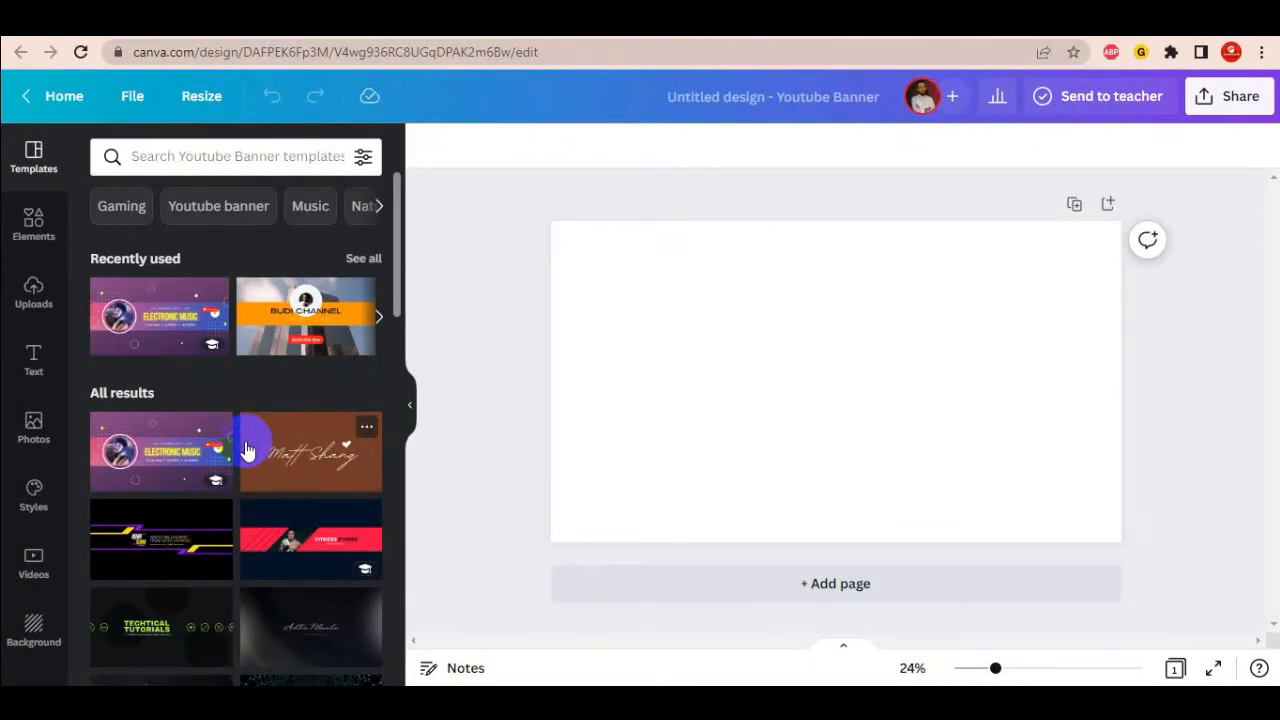
- Search the banner templates for 'music' and browse the results
mouse_move(213, 352)
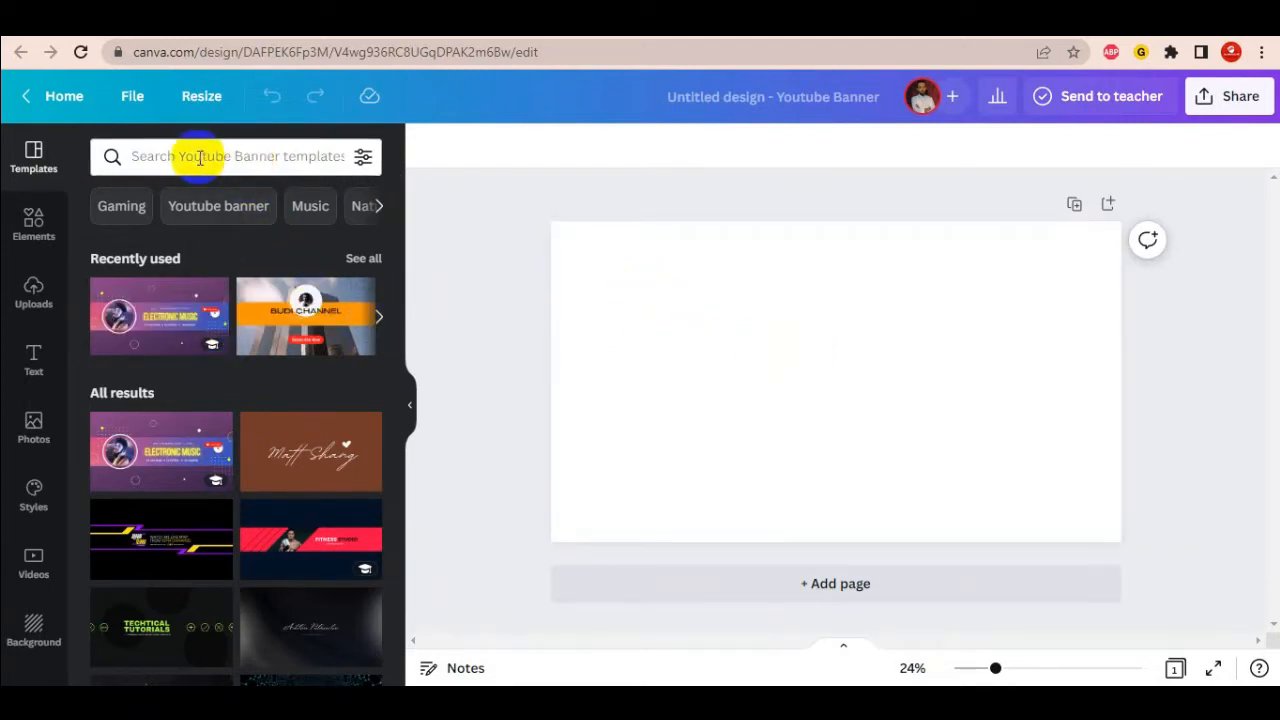
left_click(291, 156)
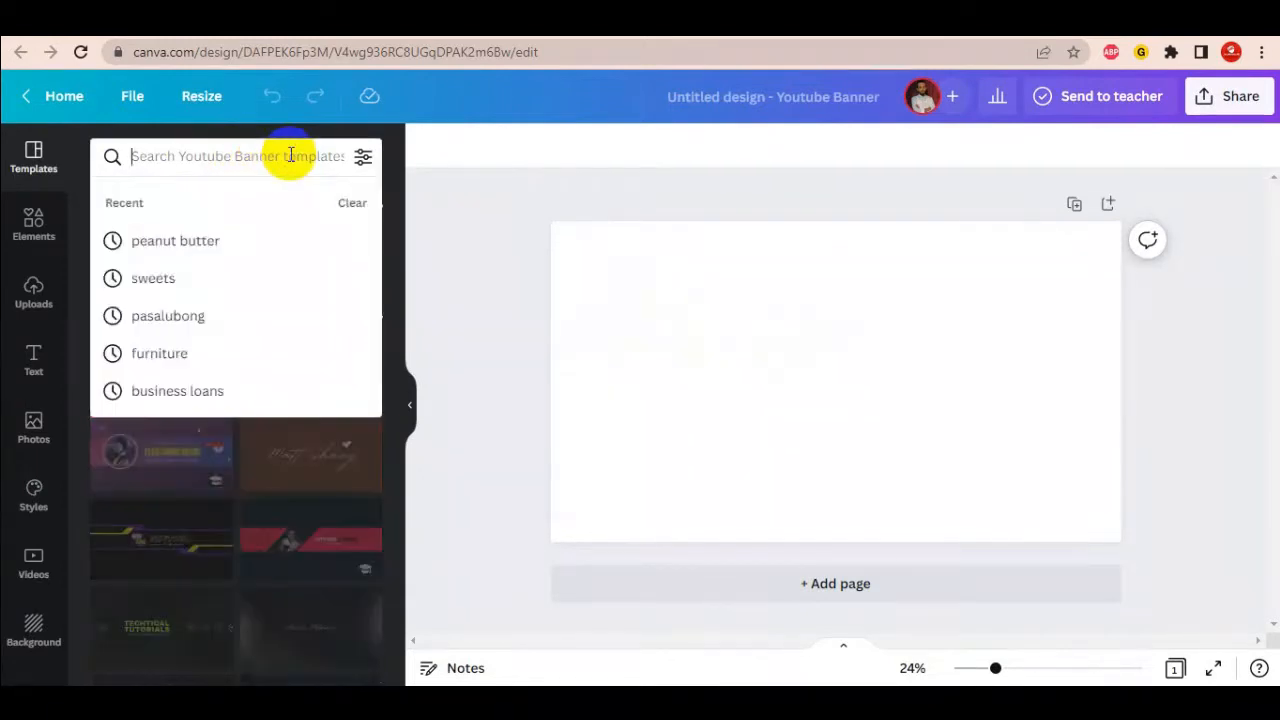
type("music")
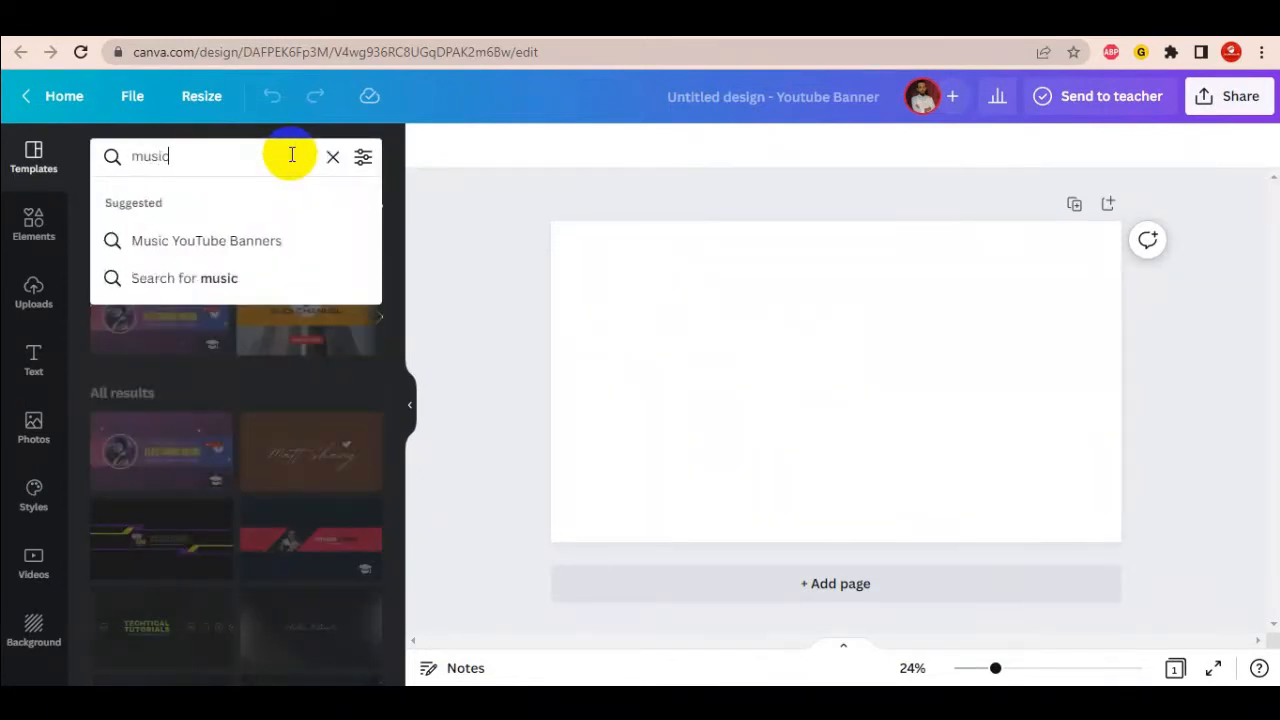
key("Return")
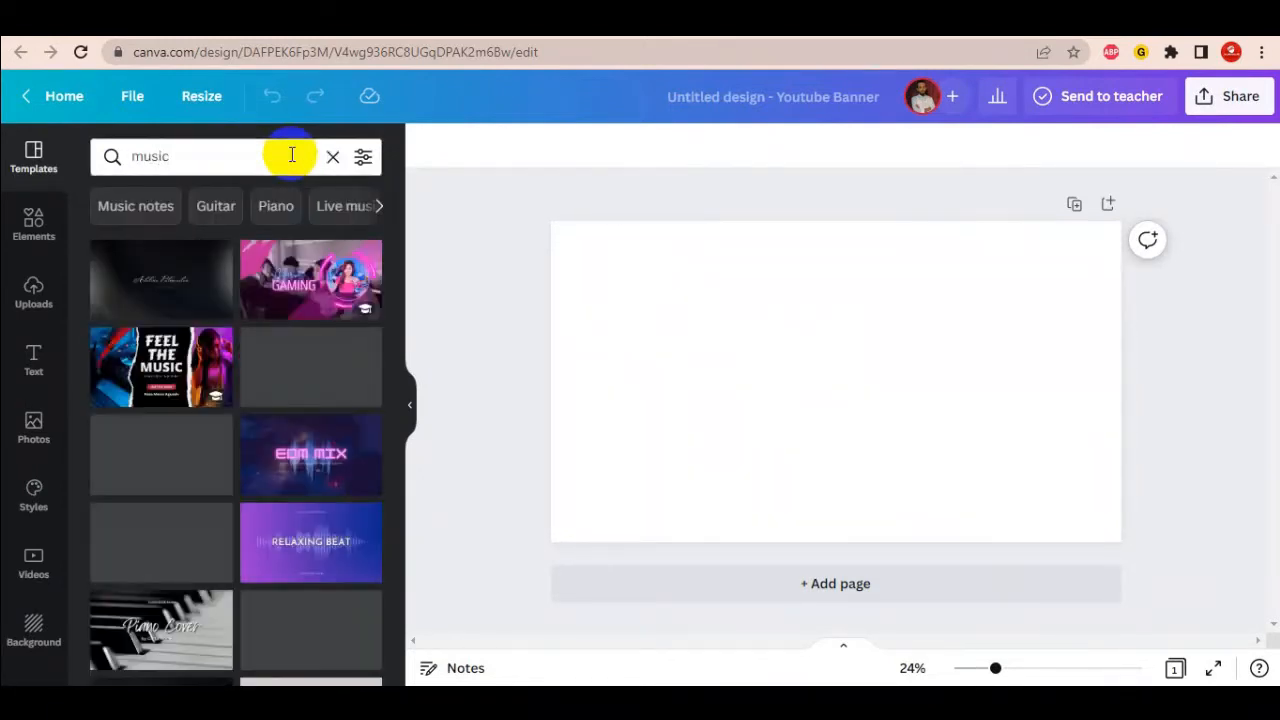
scroll(243, 440, "down", 3)
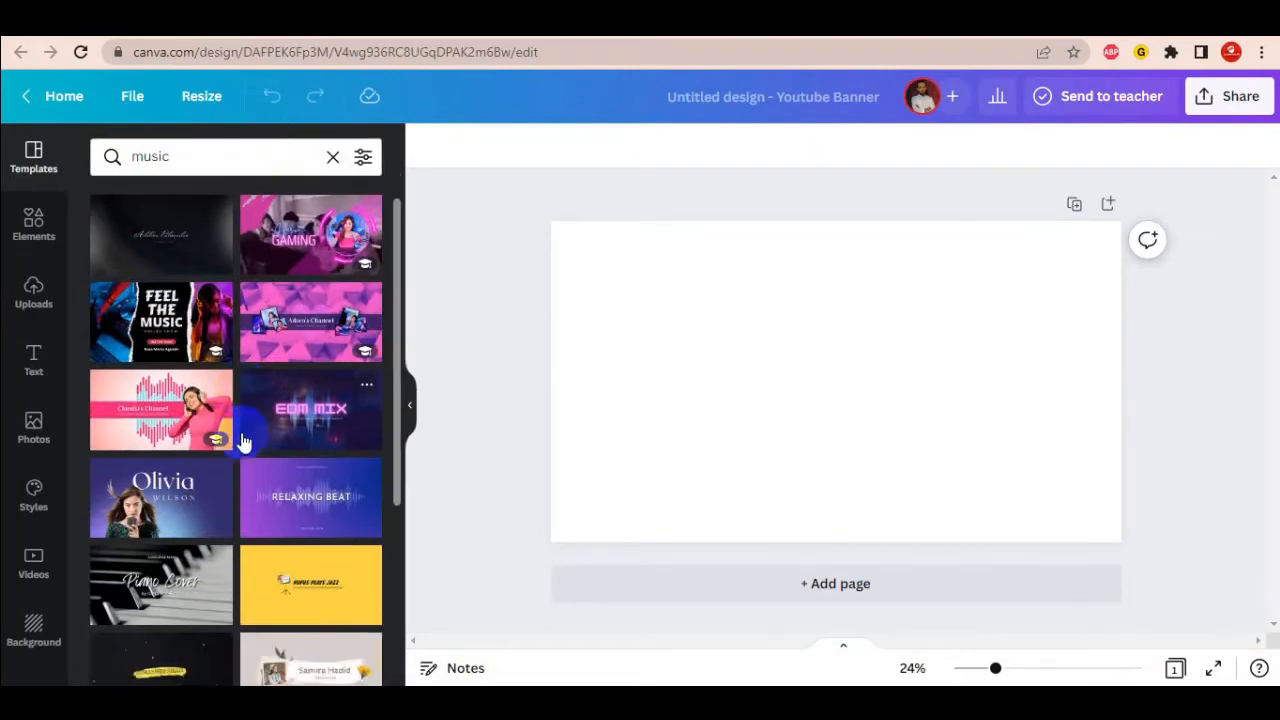
scroll(243, 440, "down", 4)
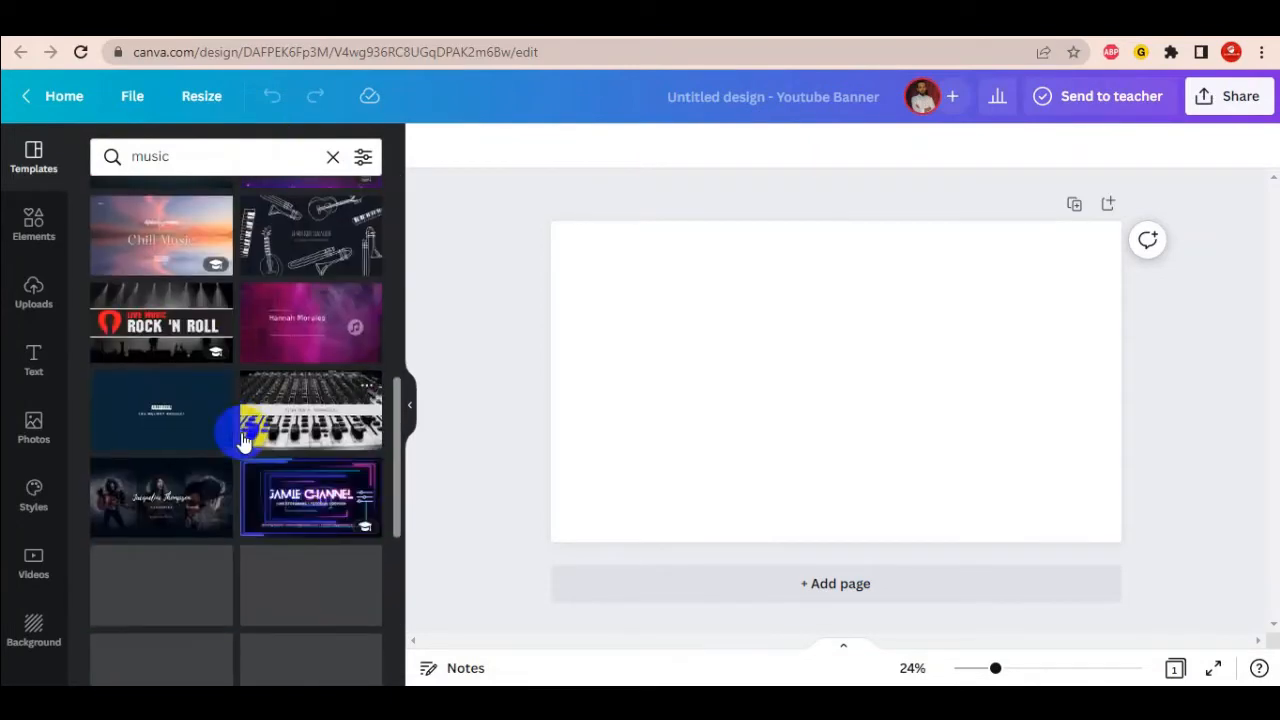
scroll(243, 440, "up", 3)
scroll(243, 440, "down", 1)
scroll(243, 440, "up", 5)
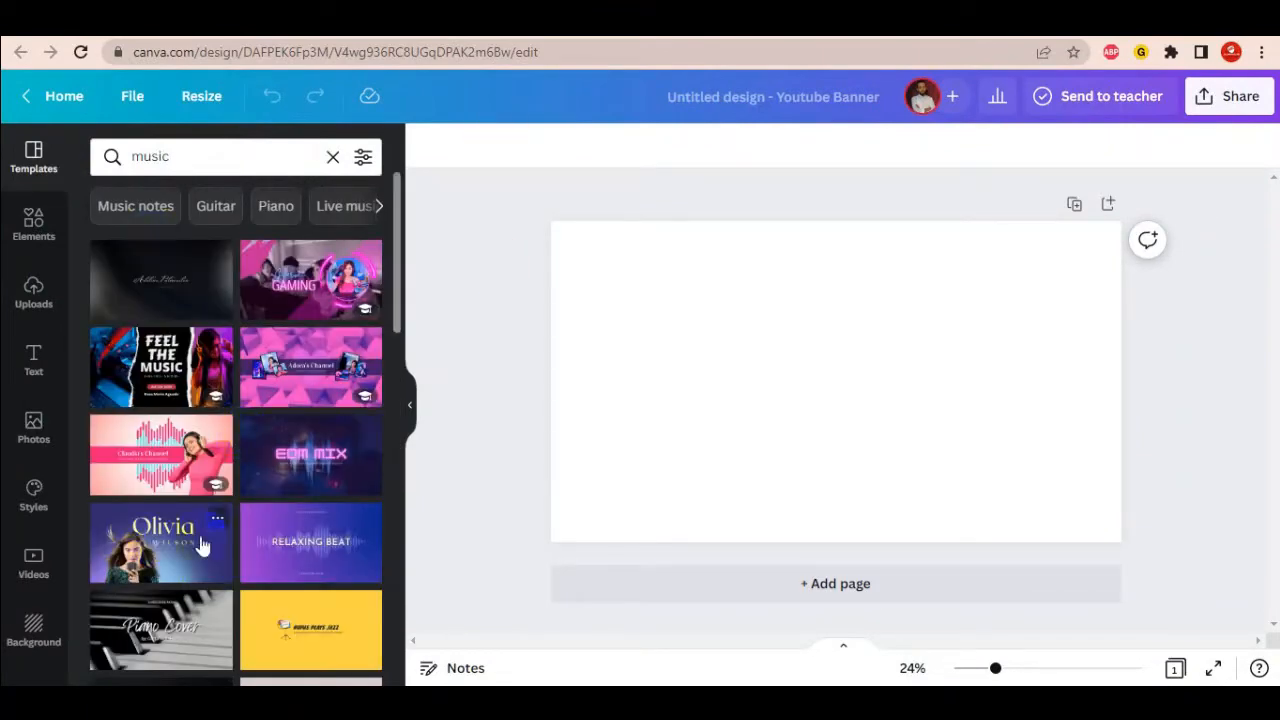
- Apply the Feel the Music template to the banner
left_click(175, 370)
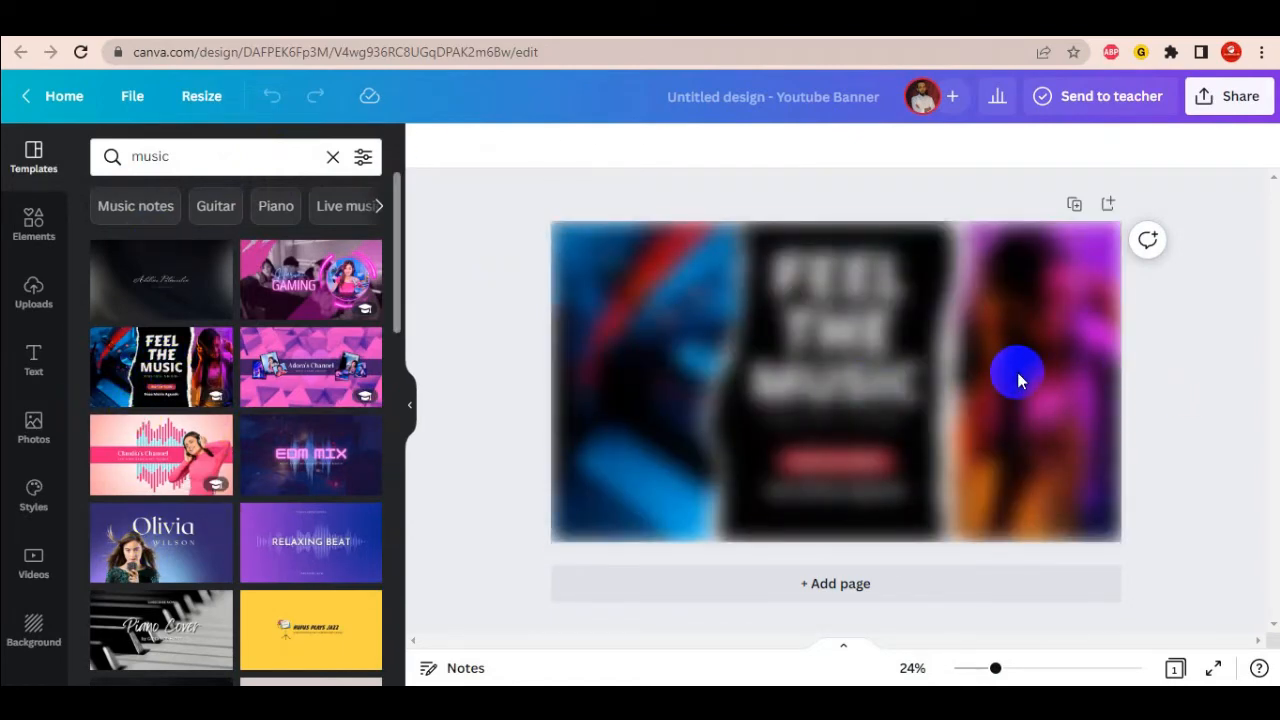
left_click(1018, 375)
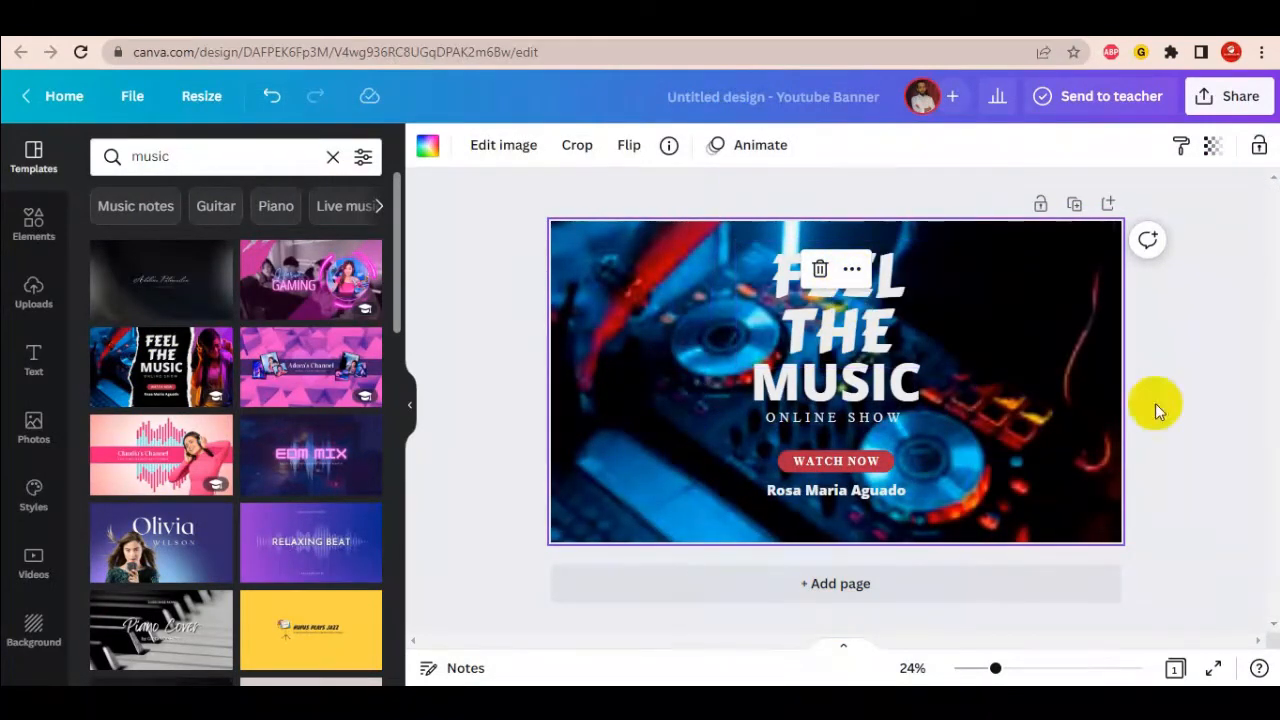
left_click(1249, 374)
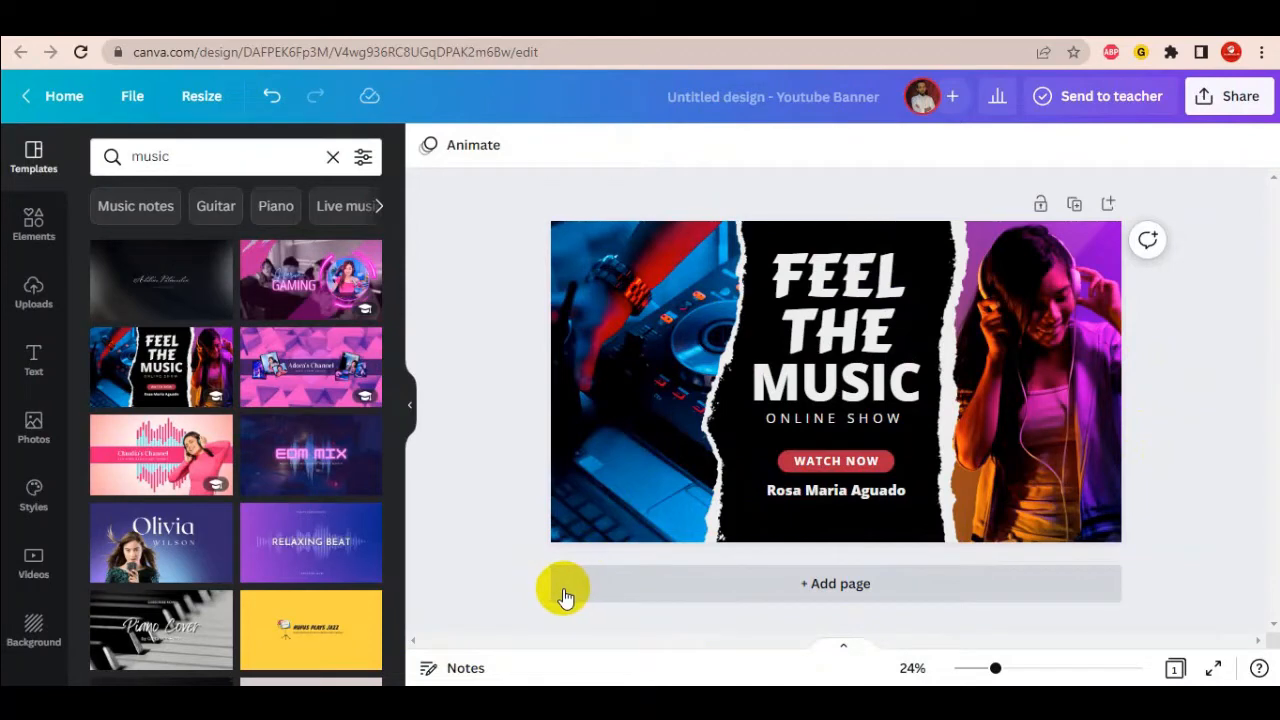
- Change the FEEL THE headline to GET and THE on two lines
left_click(857, 316)
left_click(857, 314)
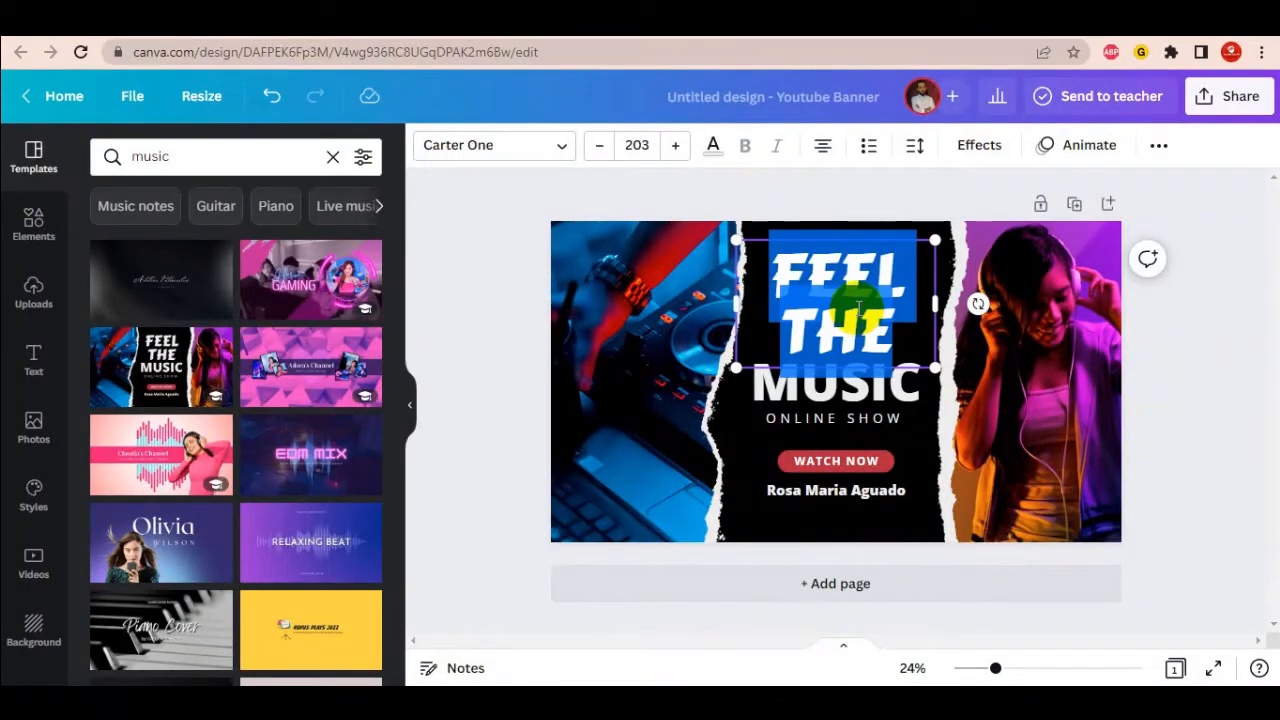
type("GET")
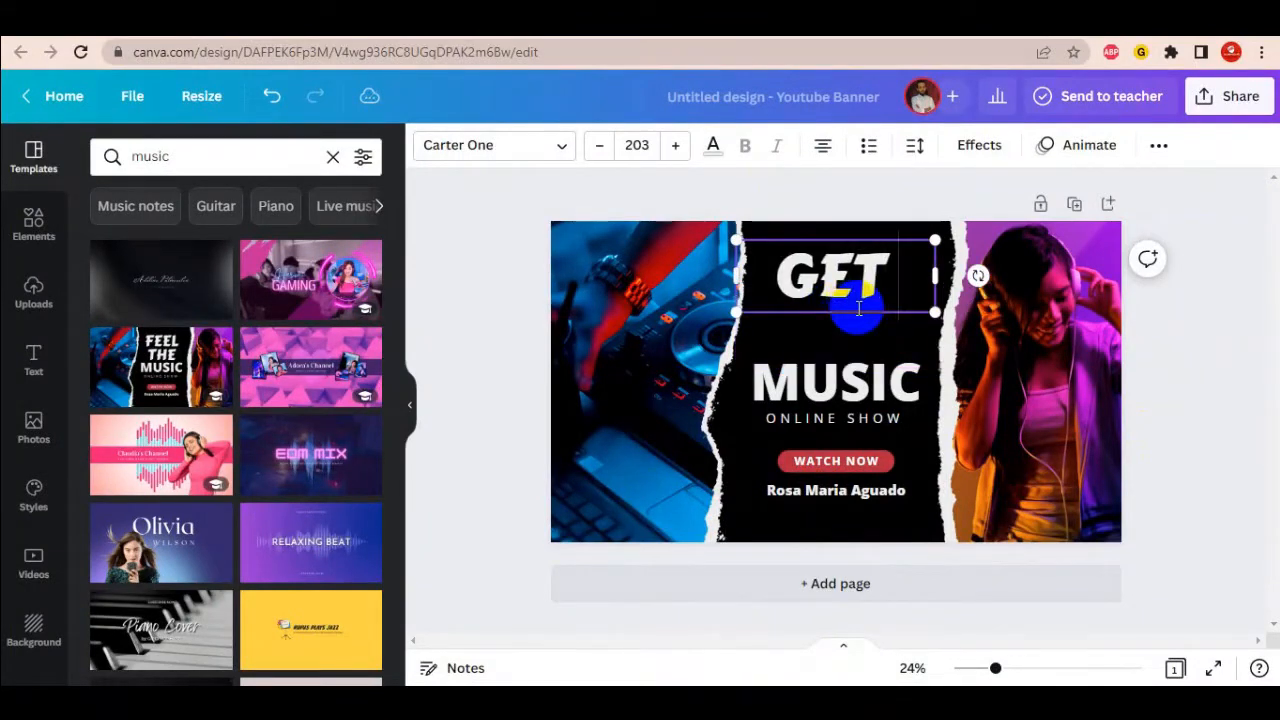
key("Return")
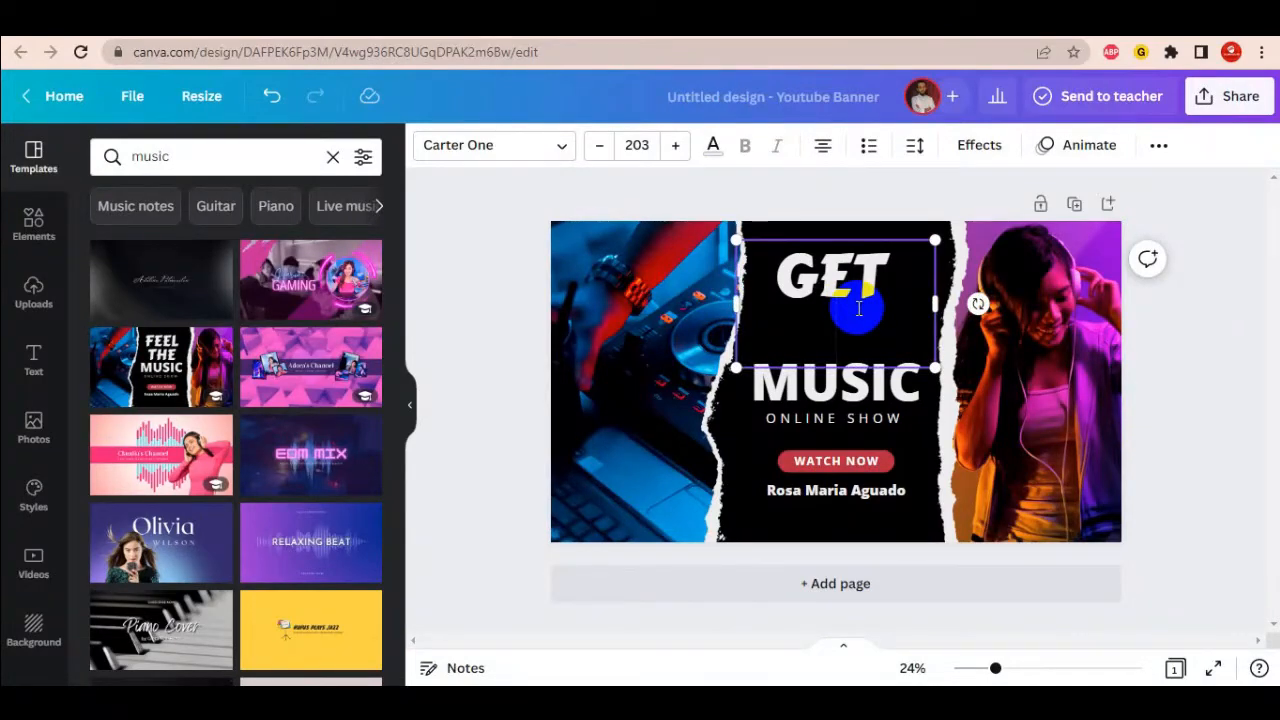
type("THE")
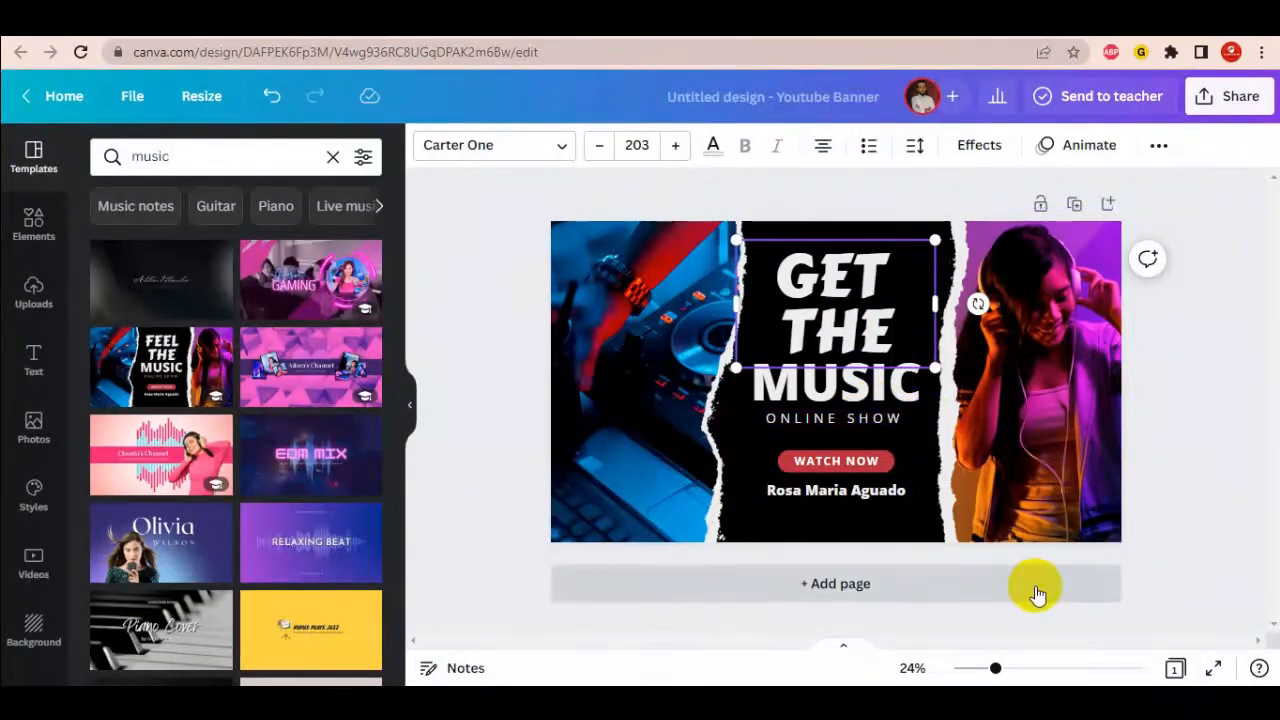
- Replace NOW in the WATCH NOW button text with DOWNLOAD
left_click(966, 571)
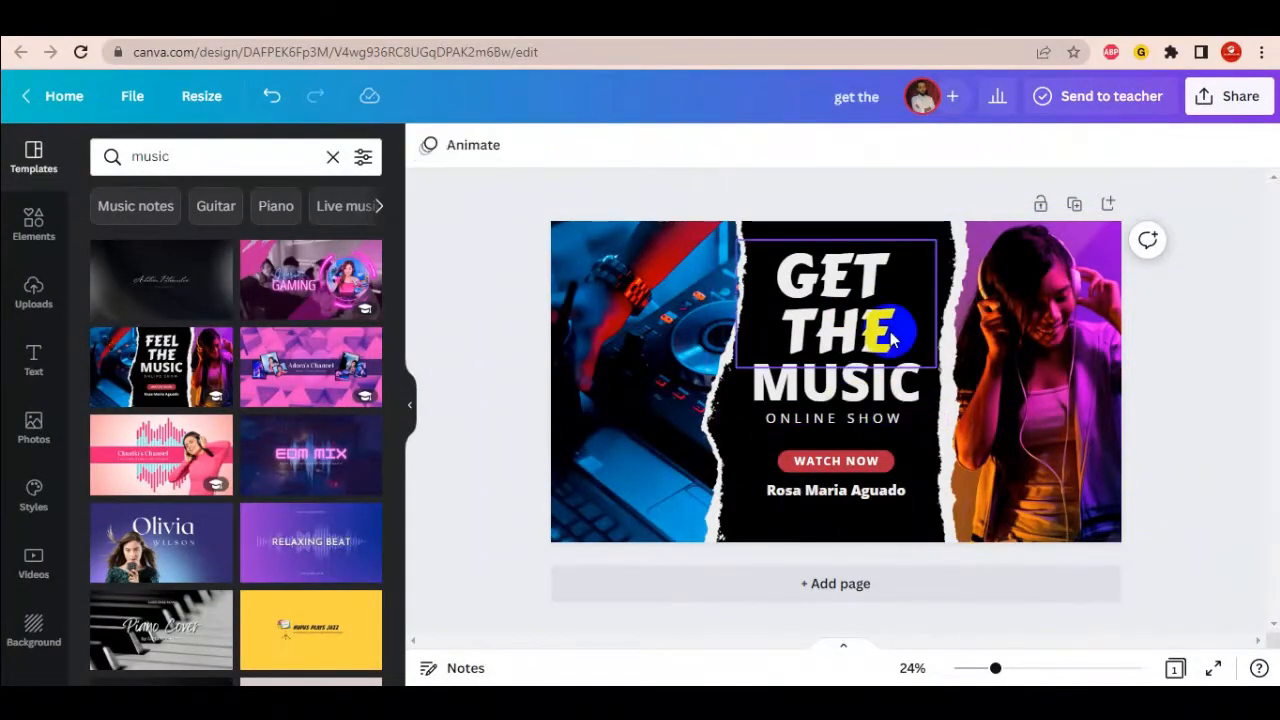
left_click(856, 459)
left_click(856, 459)
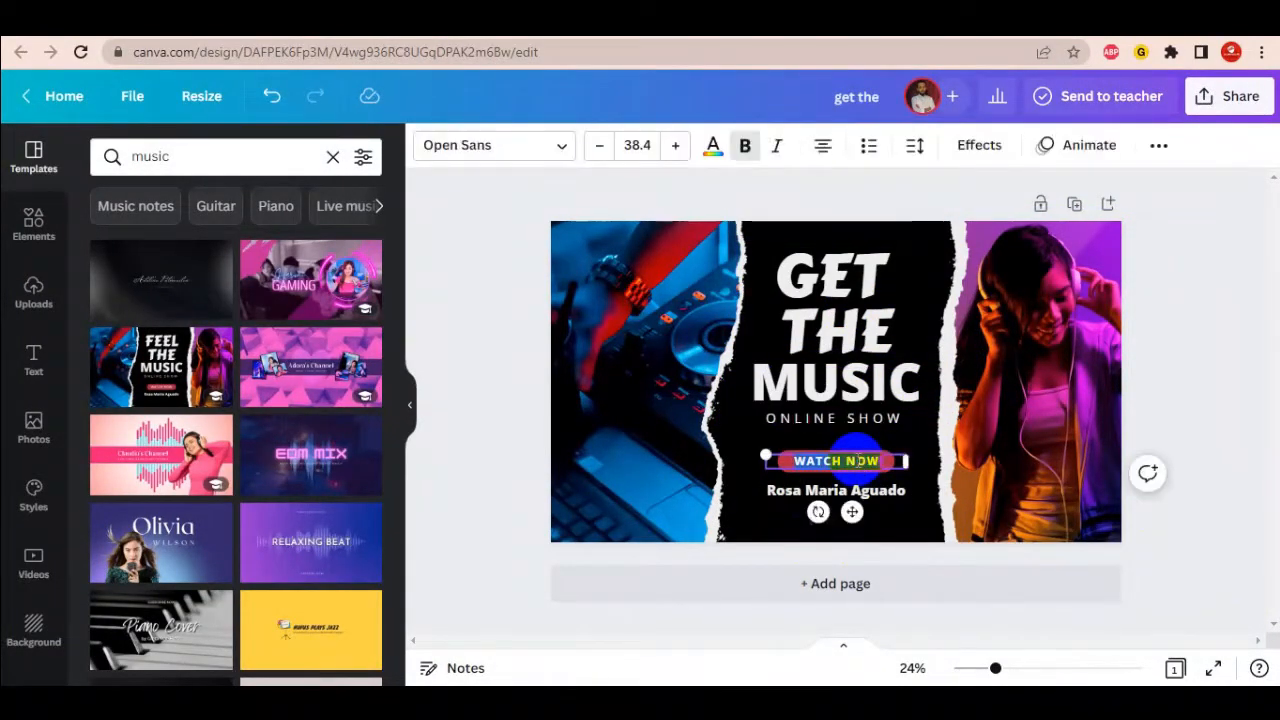
double_click(874, 460)
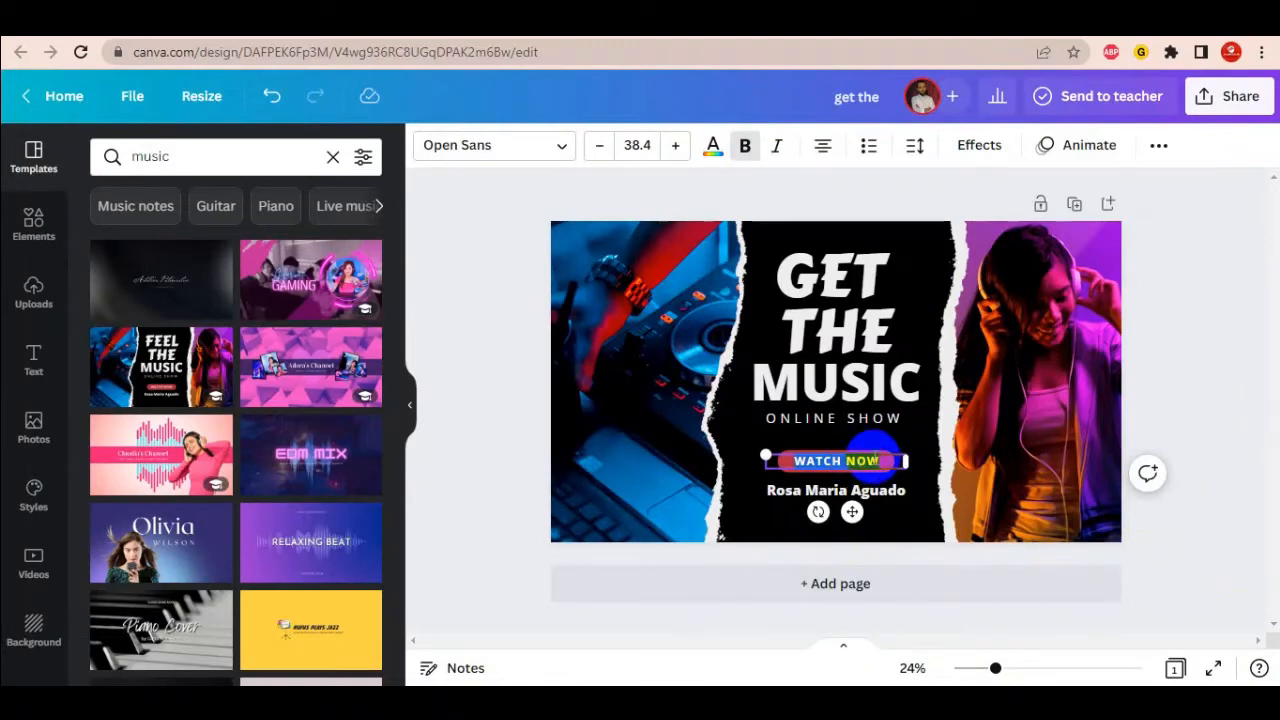
type("DOWNLOAD")
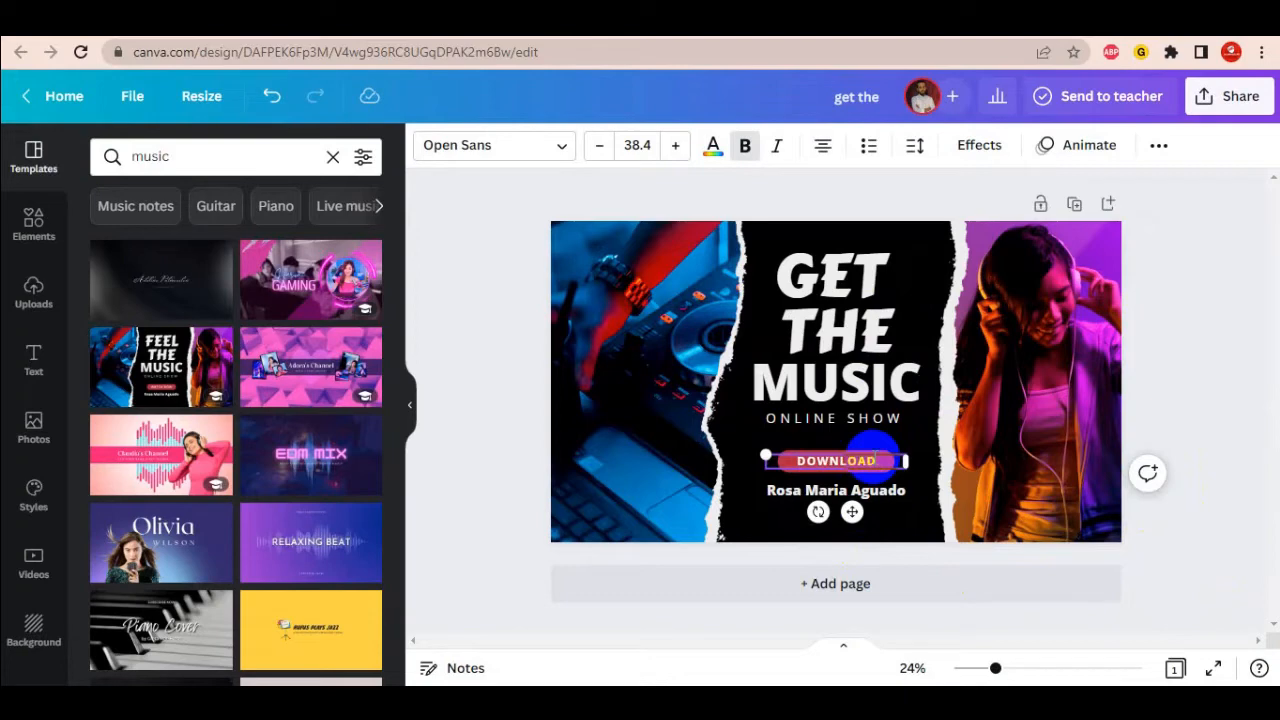
left_click(1229, 563)
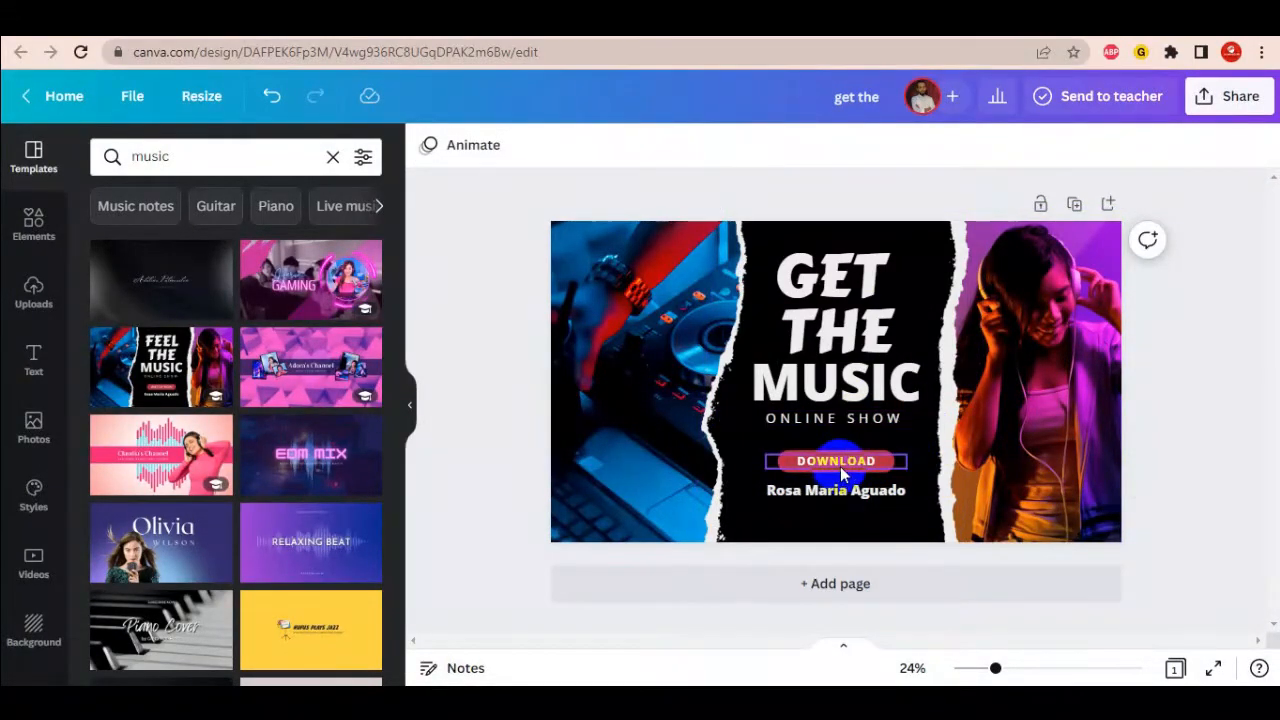
- Replace the name line under DOWNLOAD with the new artist name
left_click(858, 493)
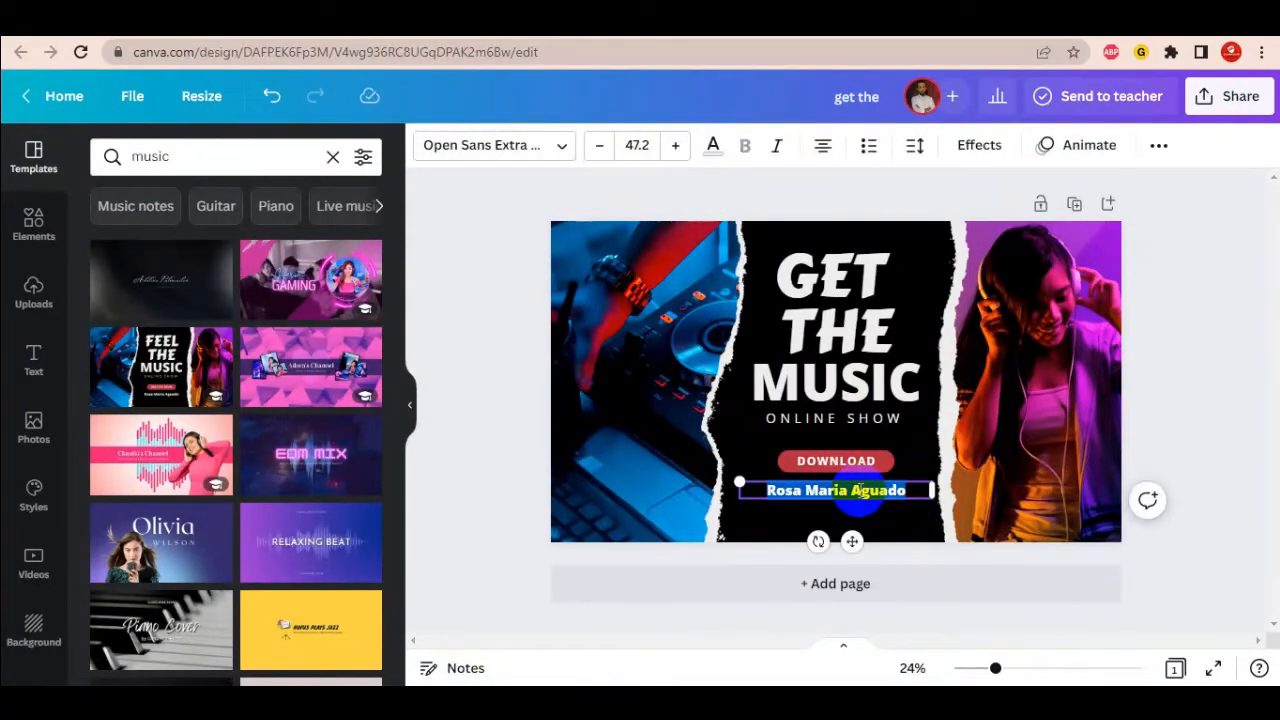
key("BackSpace")
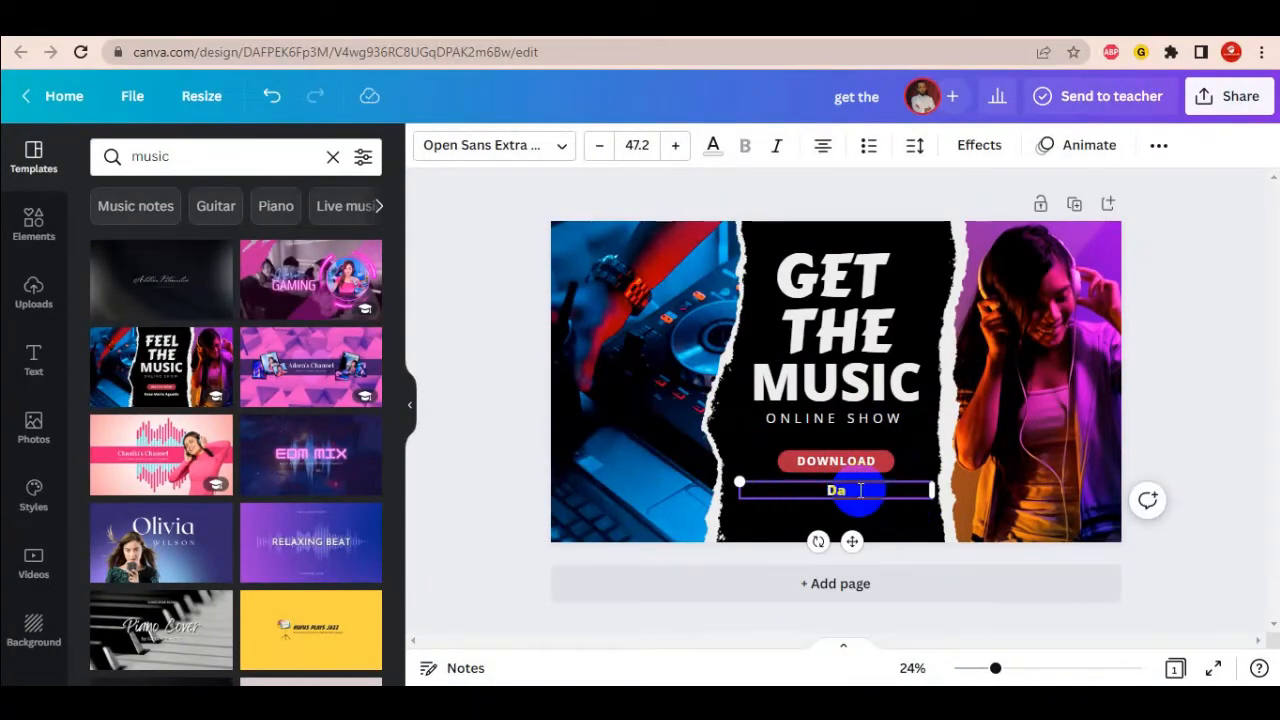
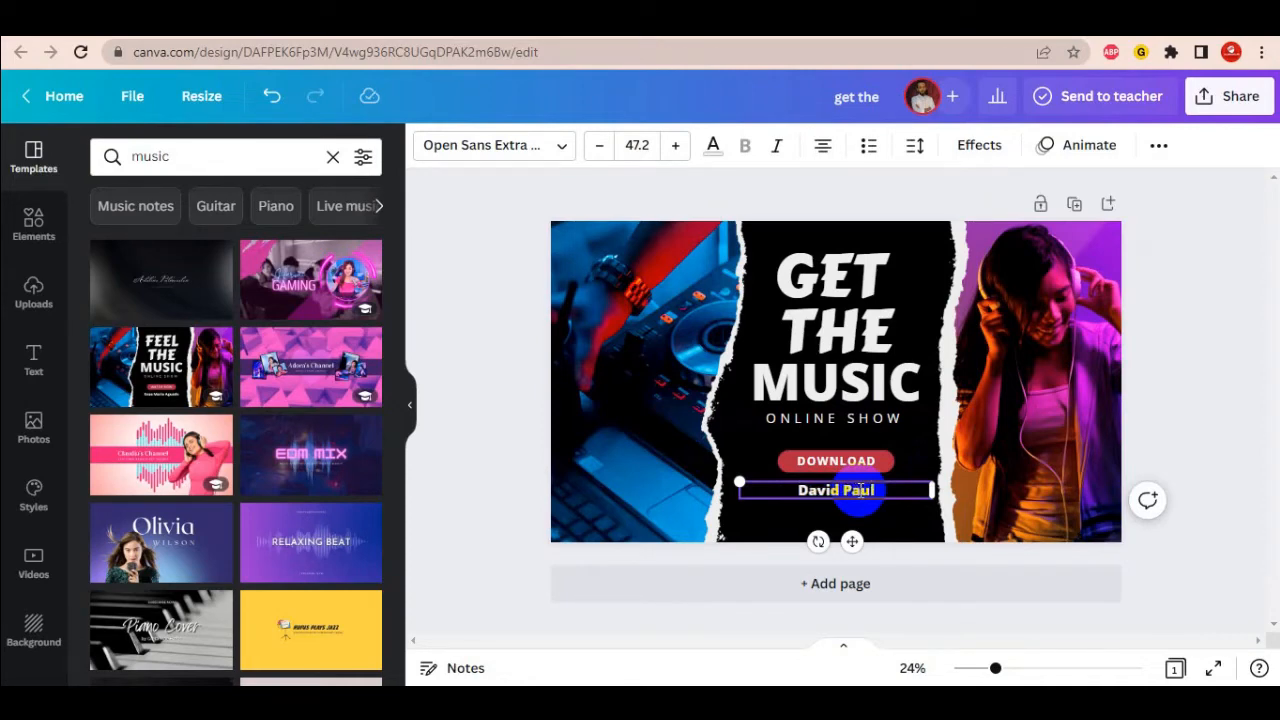
left_click(1250, 535)
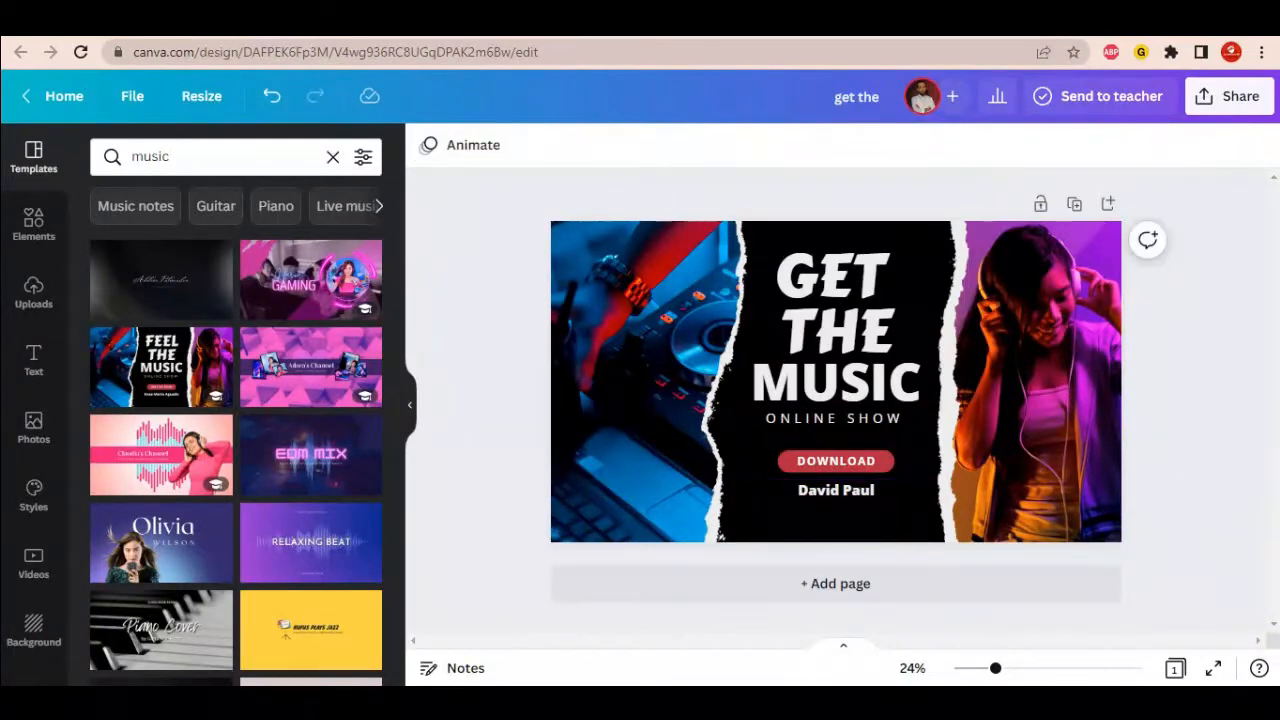
- Select the right-hand photo and reposition it inside its frame
left_click(1074, 368)
double_click(1074, 368)
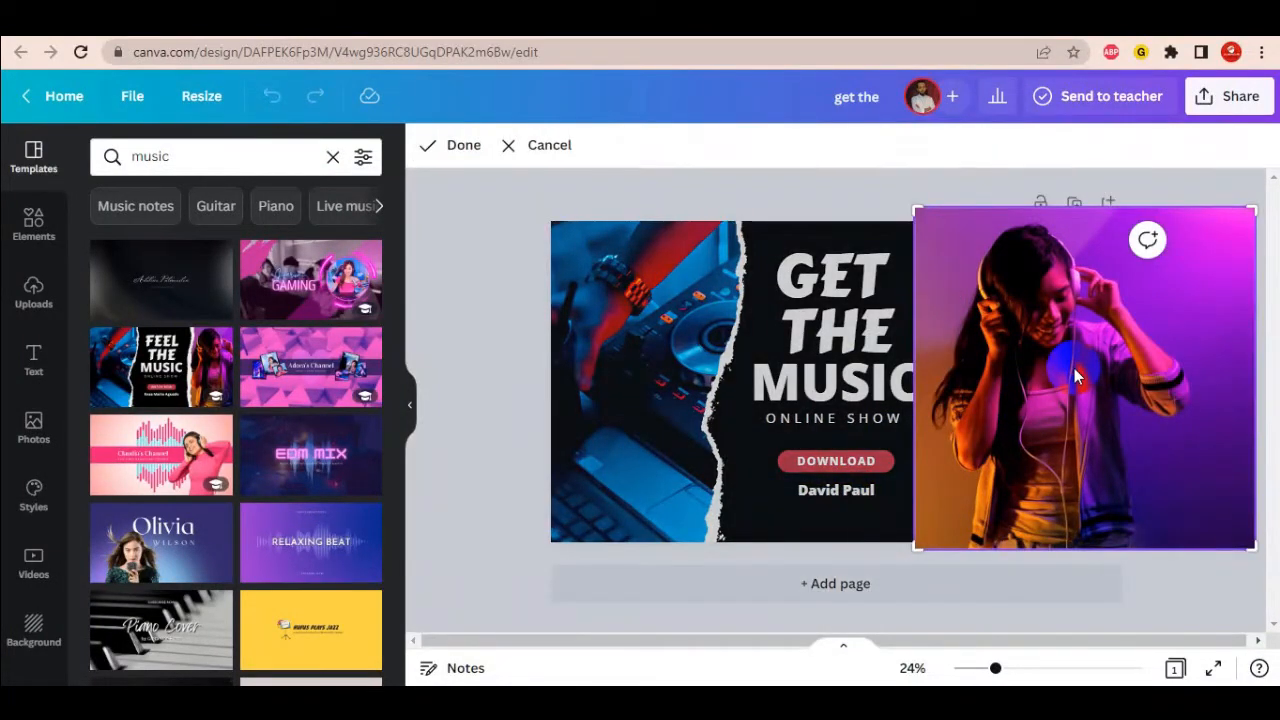
mouse_move(1074, 368)
left_mouse_down()
mouse_move(1038, 396)
mouse_move(1074, 385)
mouse_move(1074, 357)
mouse_move(1023, 318)
mouse_move(1062, 365)
left_mouse_up()
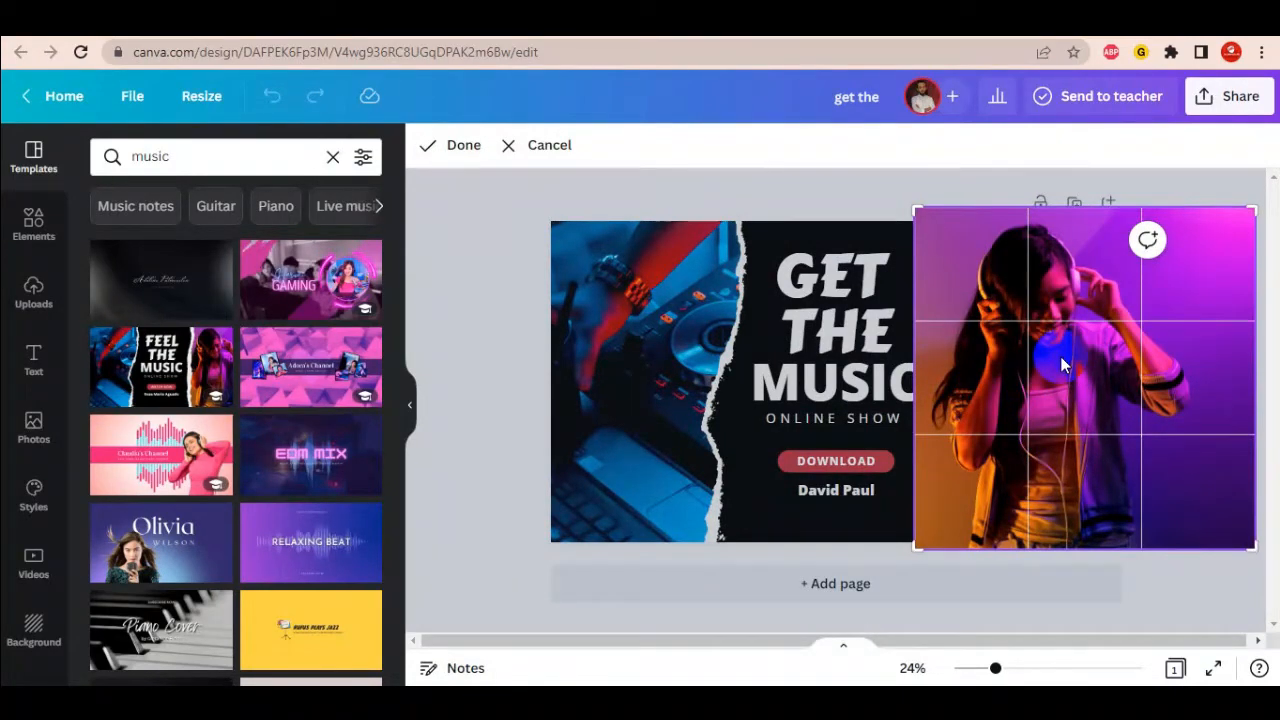
left_click(1062, 365)
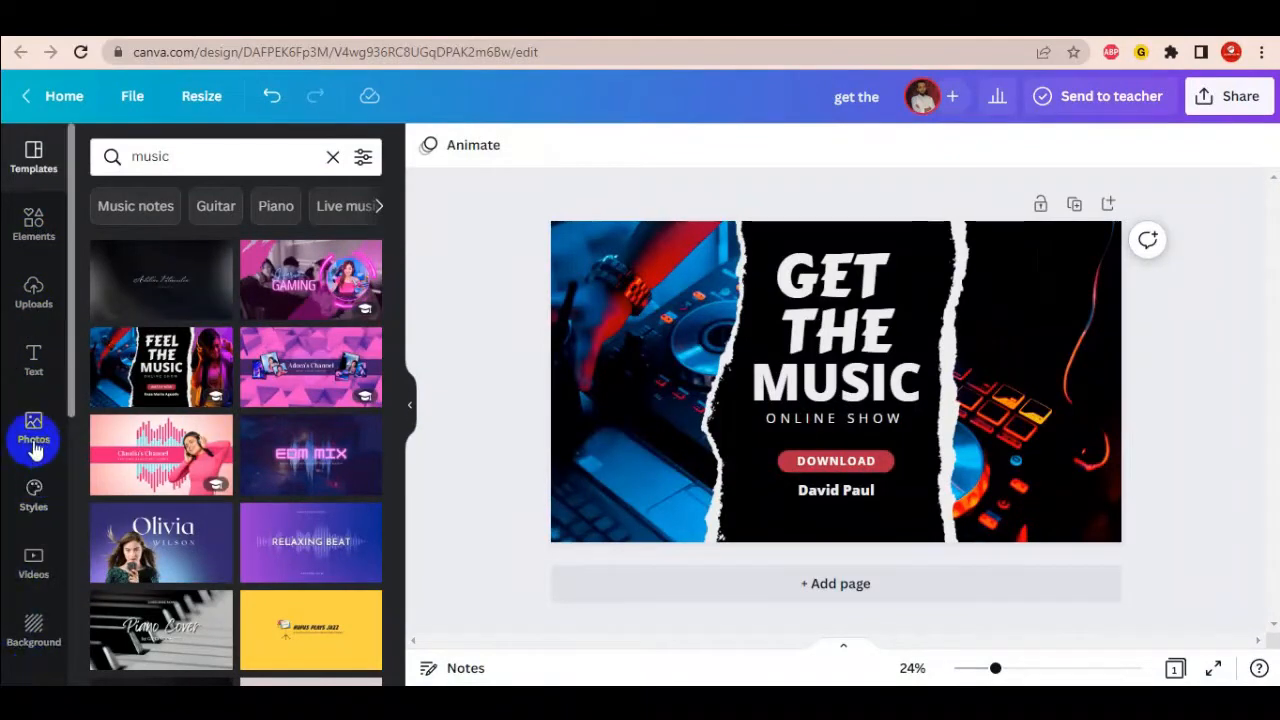
- Search the Photos library for 'music picture' and browse the results
left_click(34, 440)
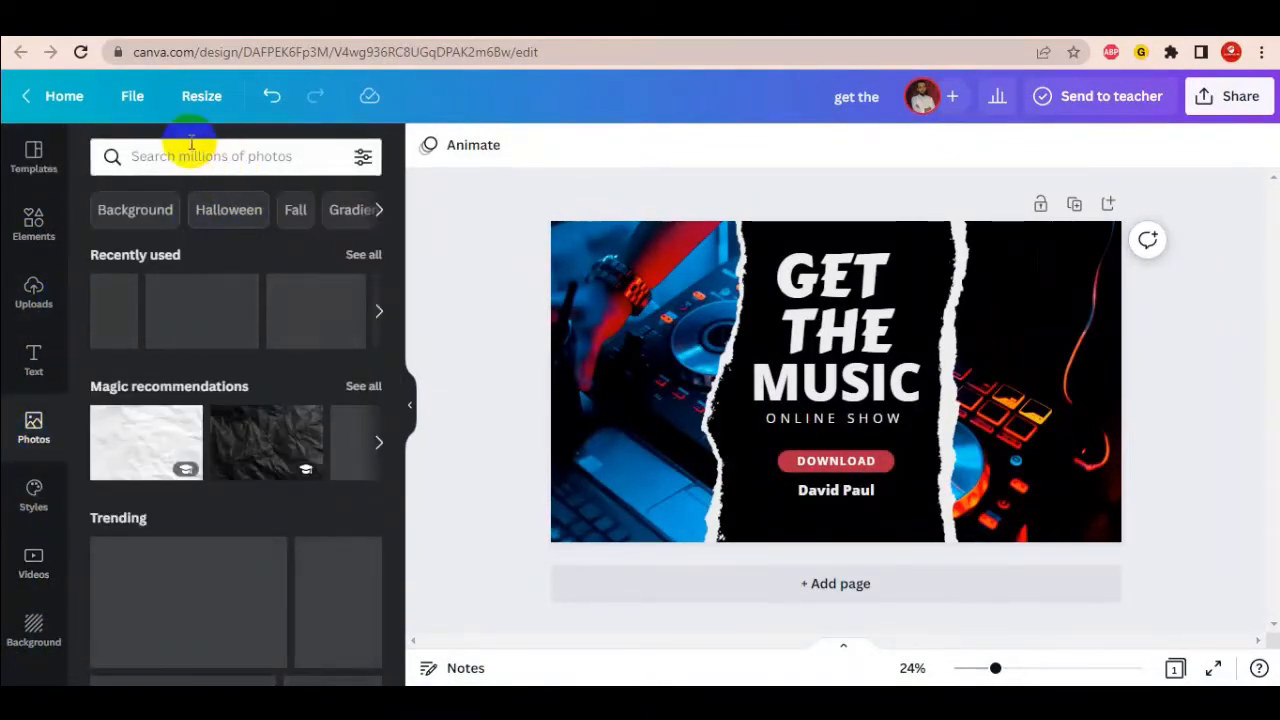
left_click(196, 152)
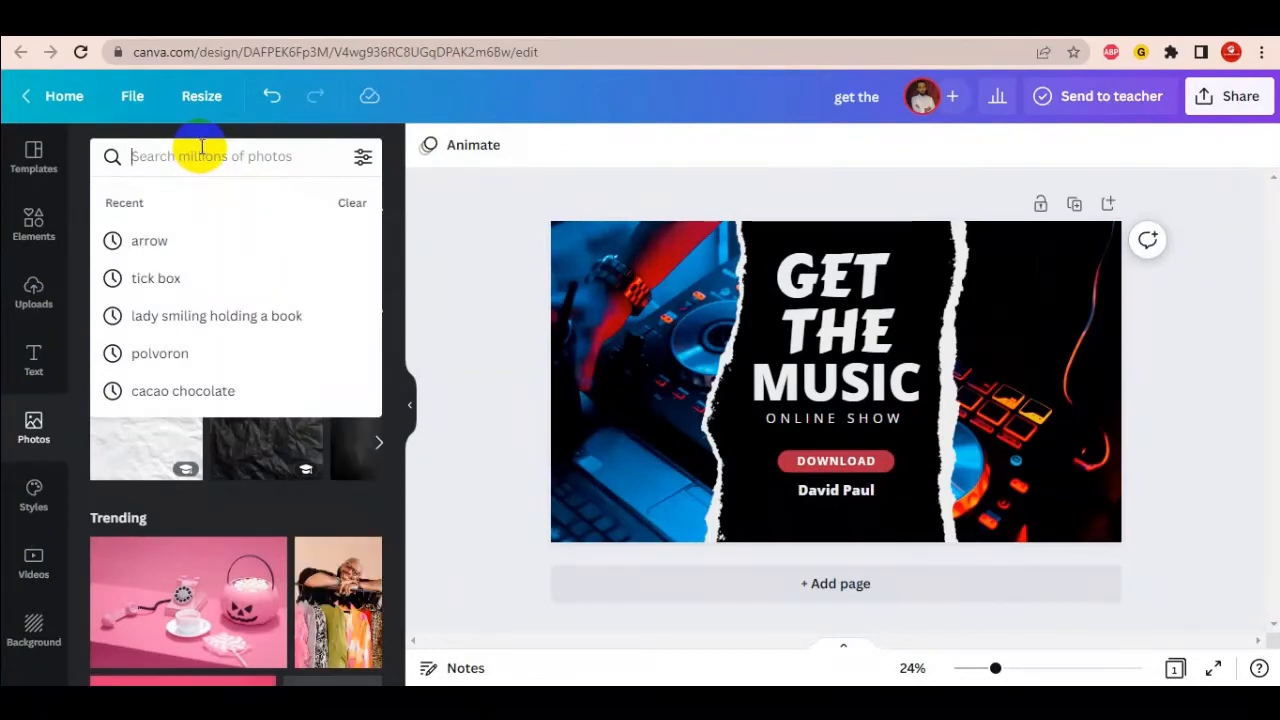
type("music")
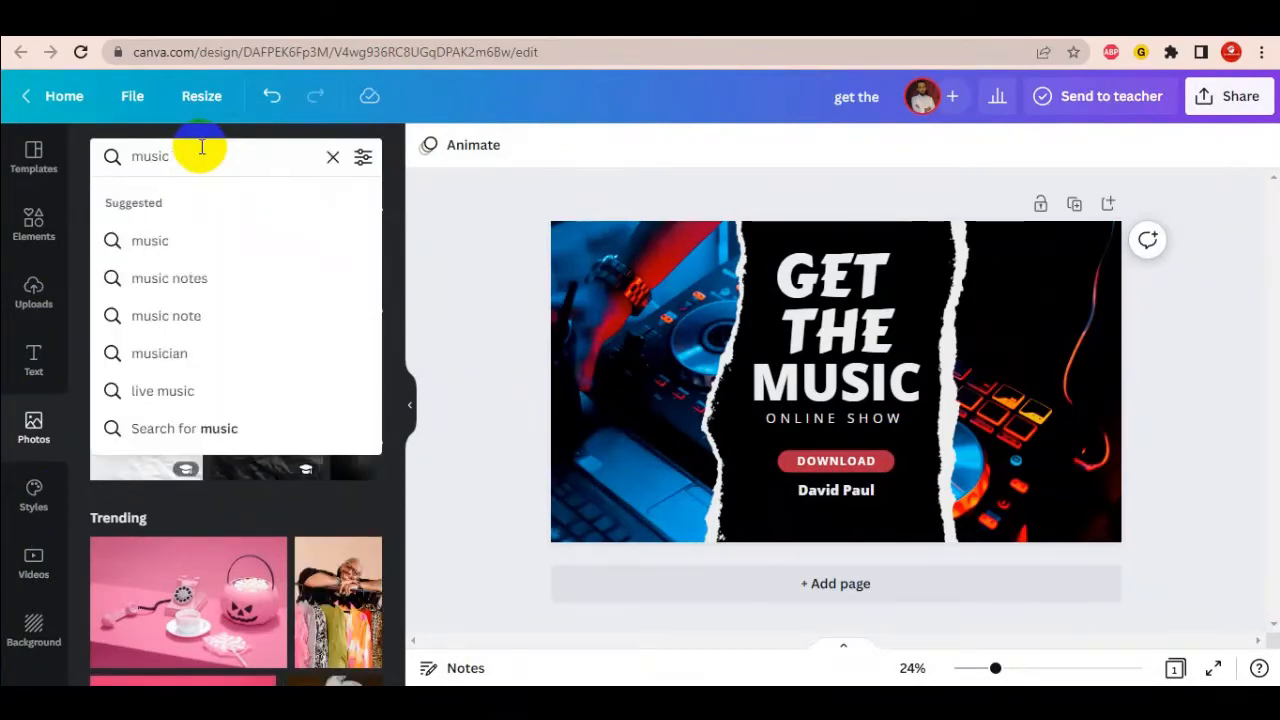
type(" picture")
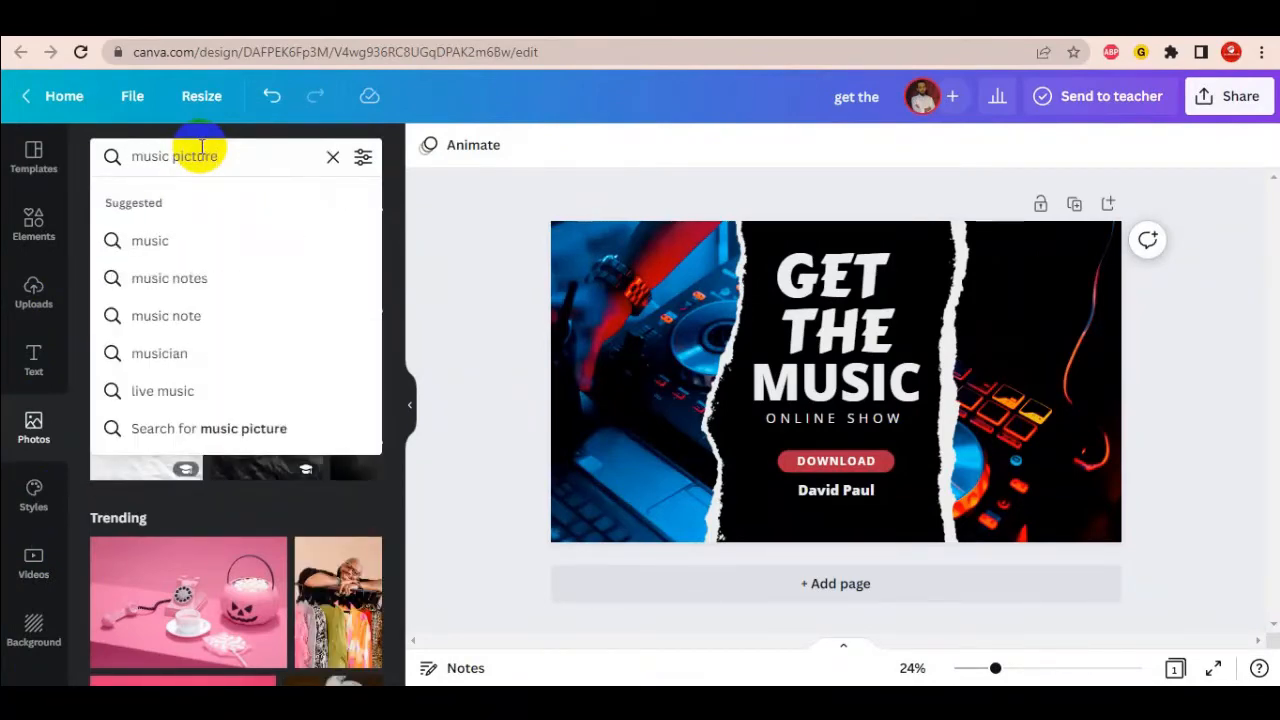
key("Return")
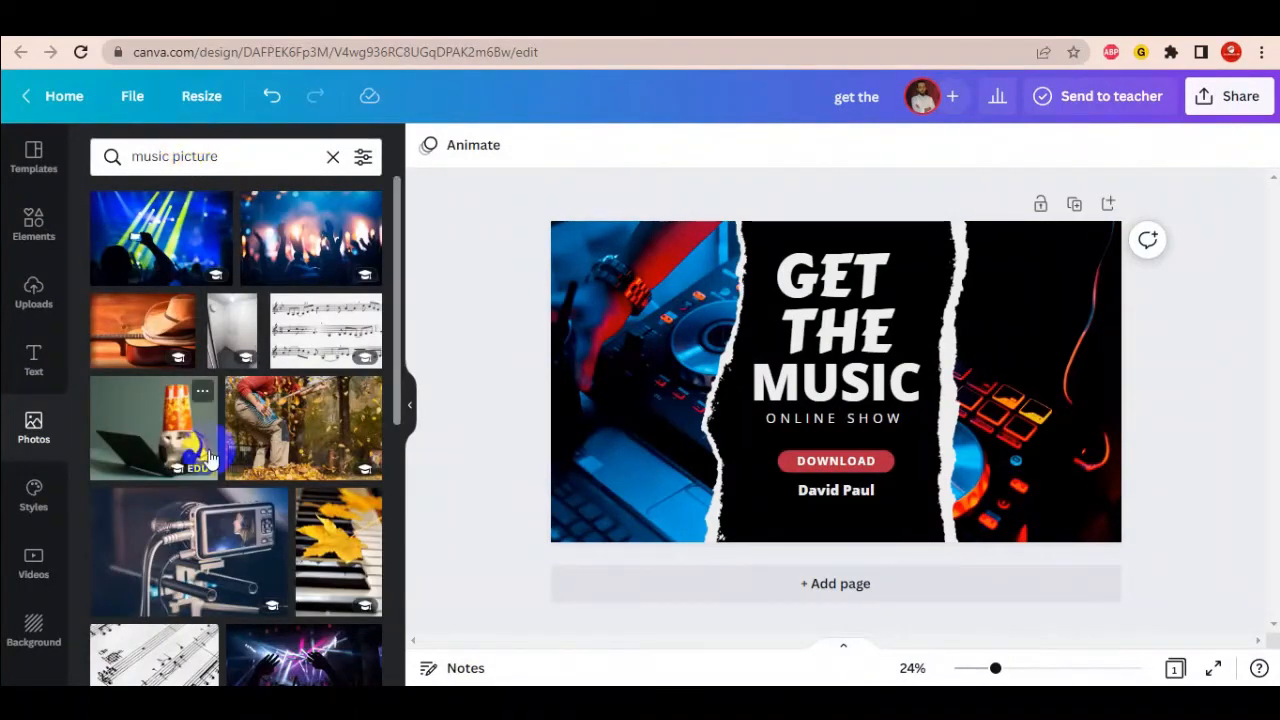
scroll(240, 432, "down", 10)
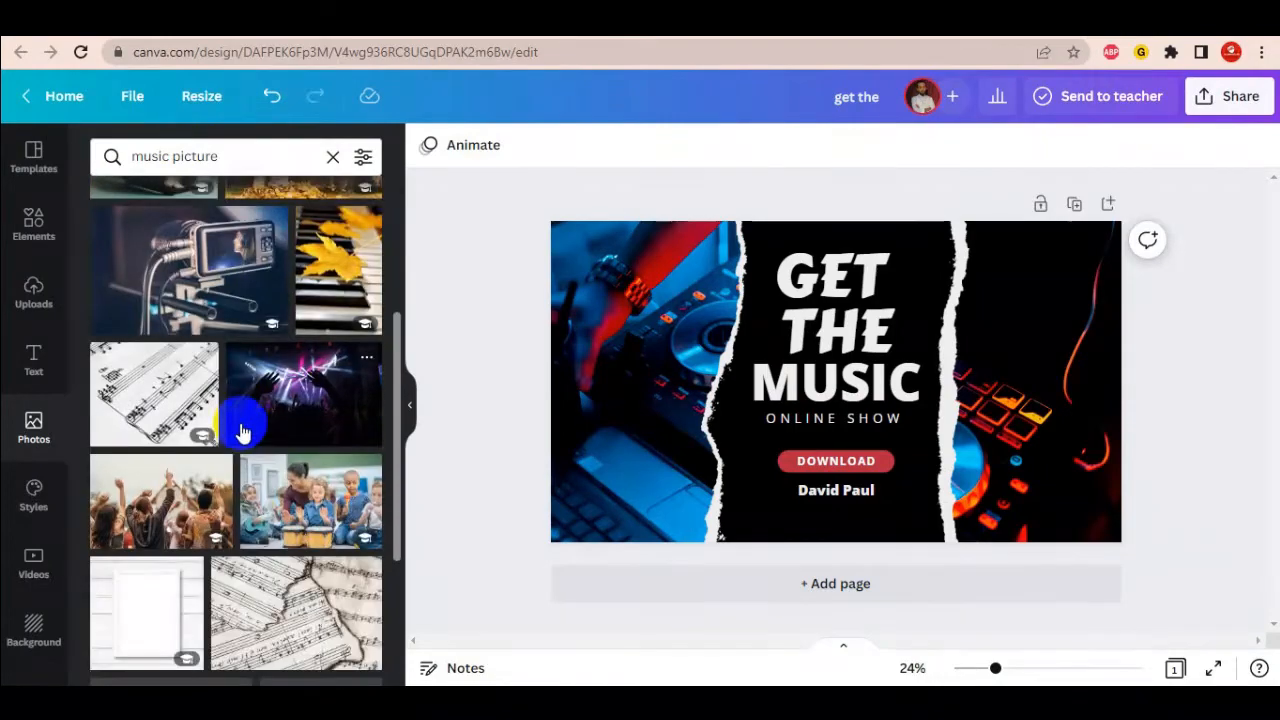
scroll(240, 432, "down", 10)
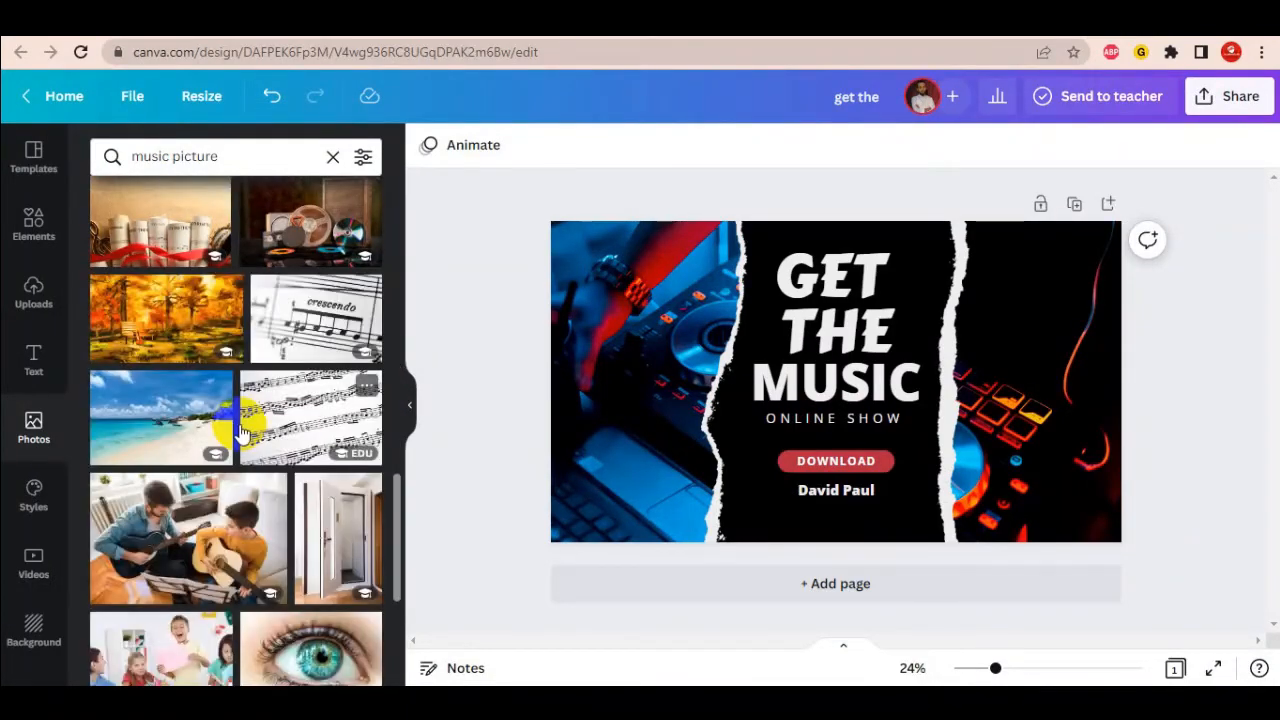
scroll(240, 432, "down", 10)
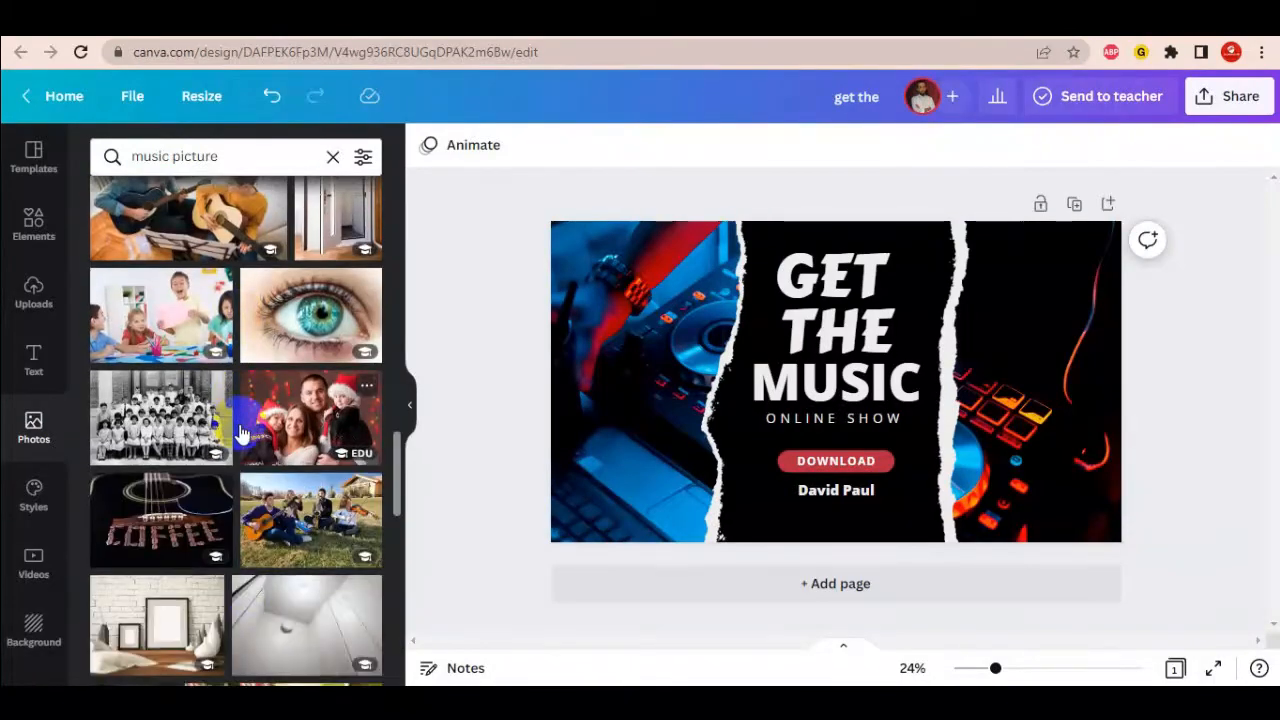
scroll(240, 432, "down", 3)
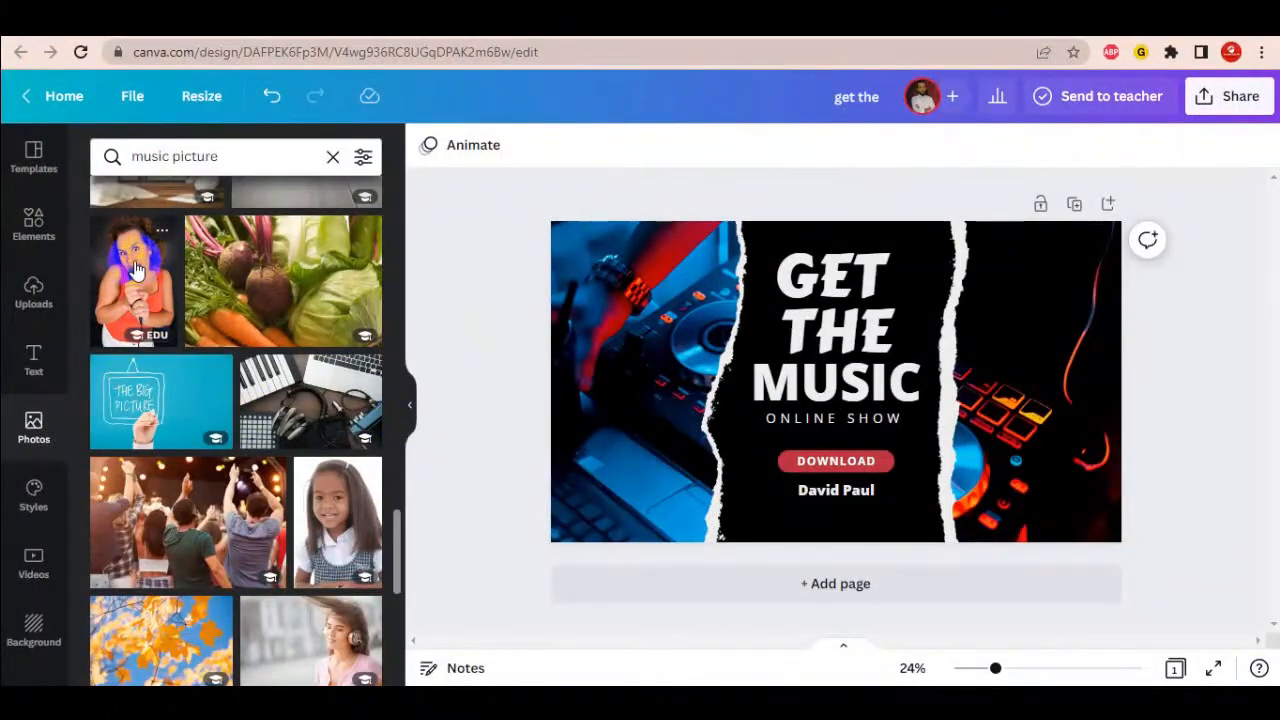
- Place the singer photo on the right side and stretch it to the bottom edge
left_click_drag(135, 270, 1008, 342)
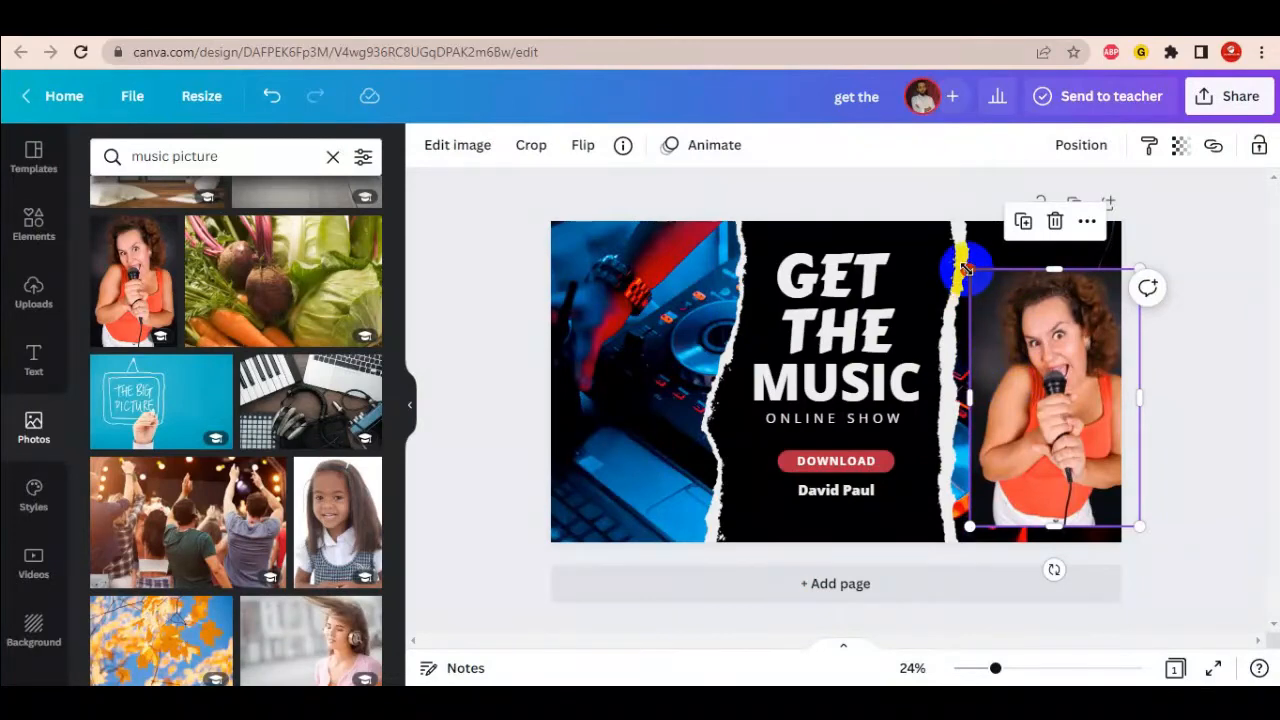
left_click_drag(966, 268, 925, 216)
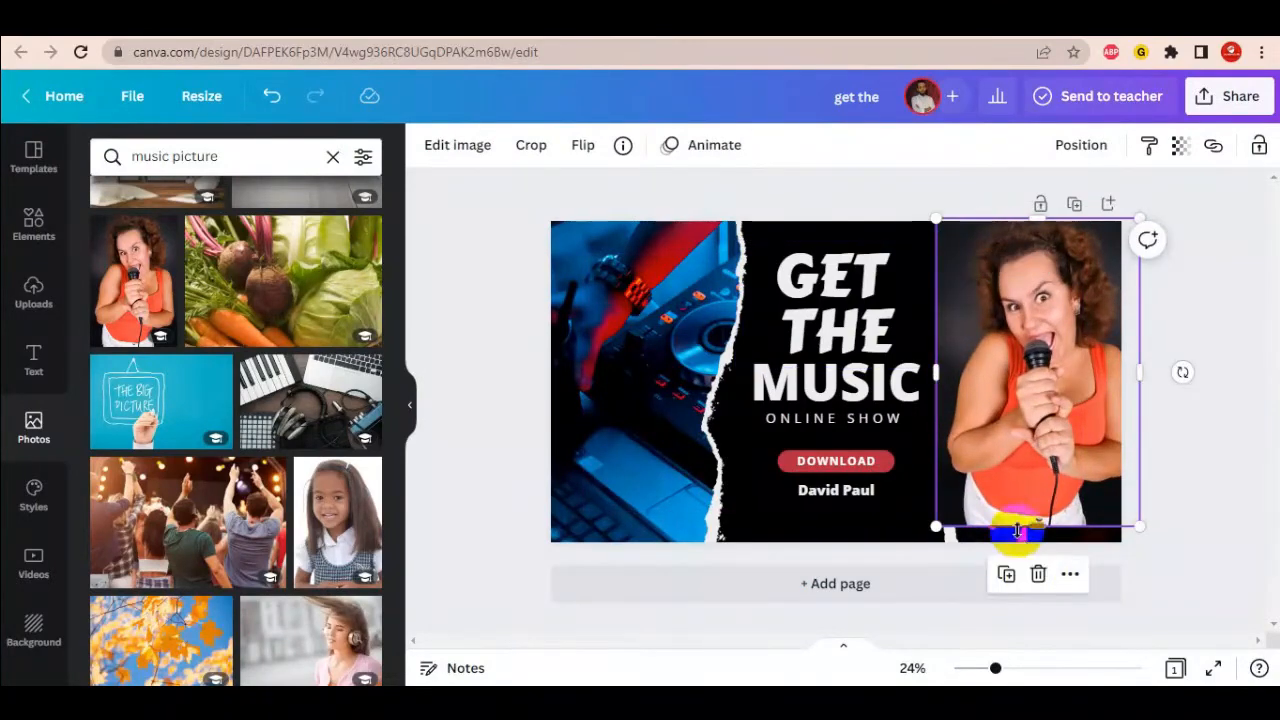
left_click_drag(1038, 527, 1040, 540)
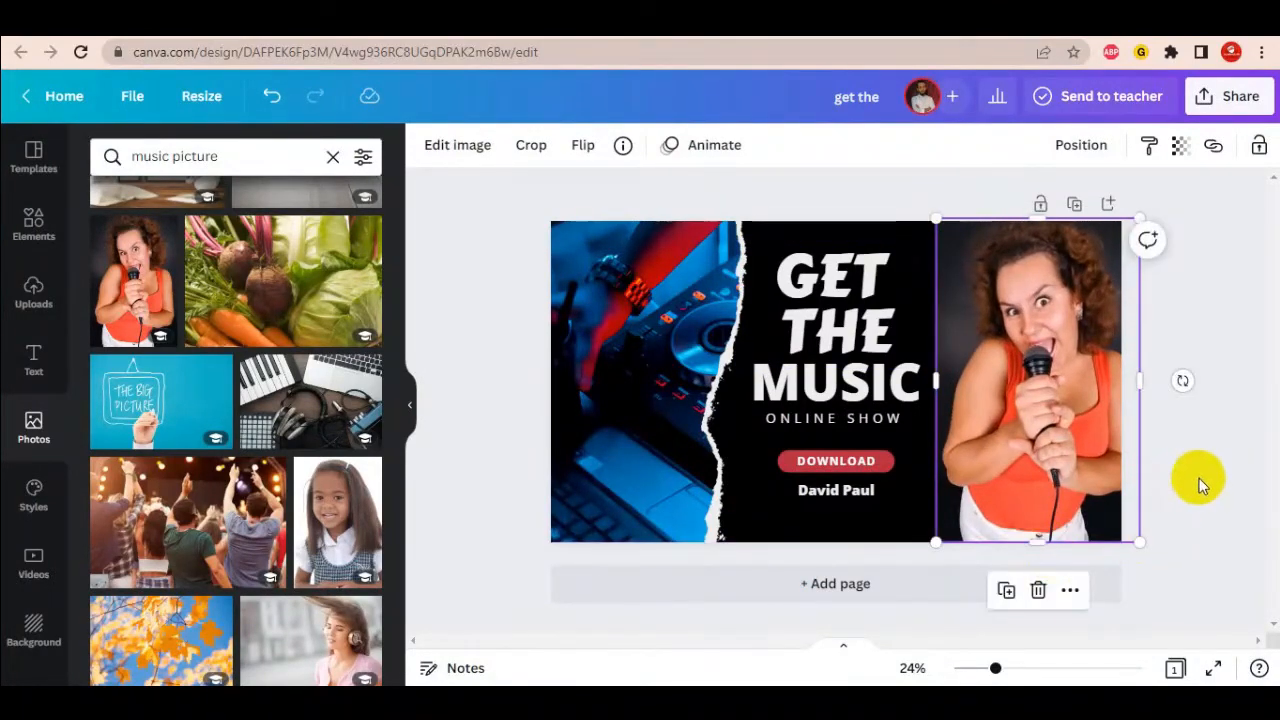
left_click(1200, 478)
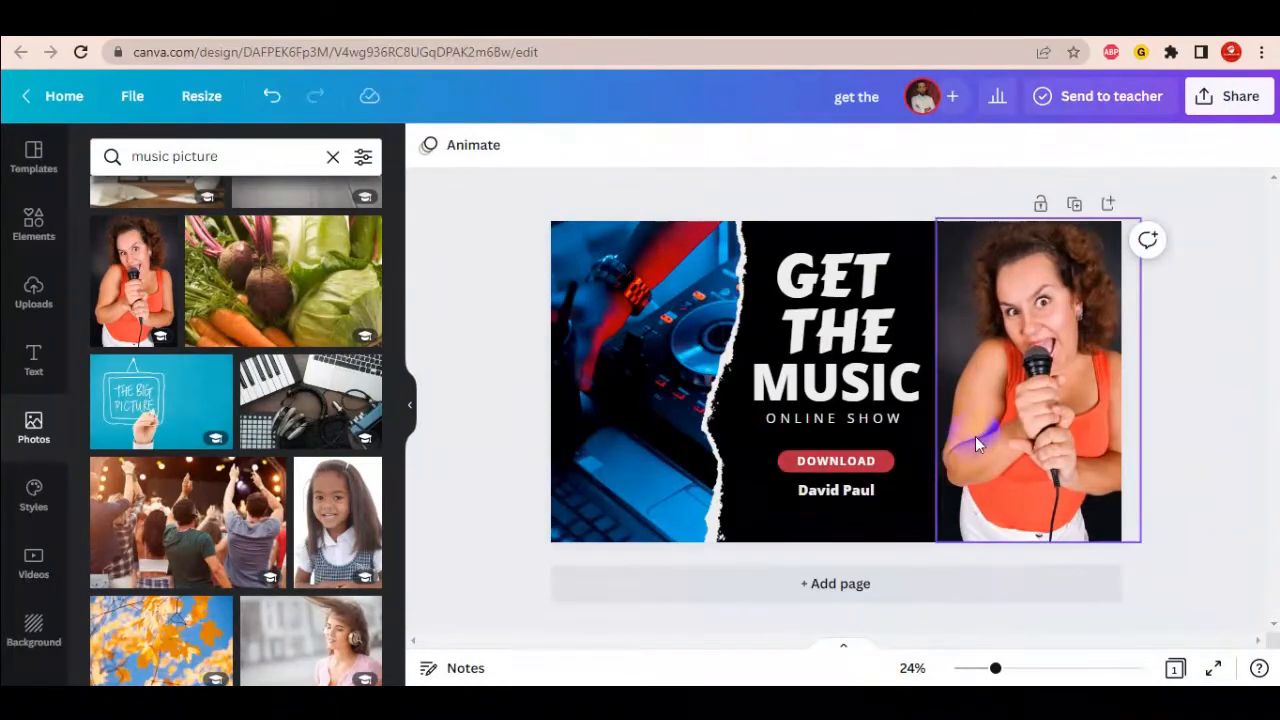
left_click(922, 492)
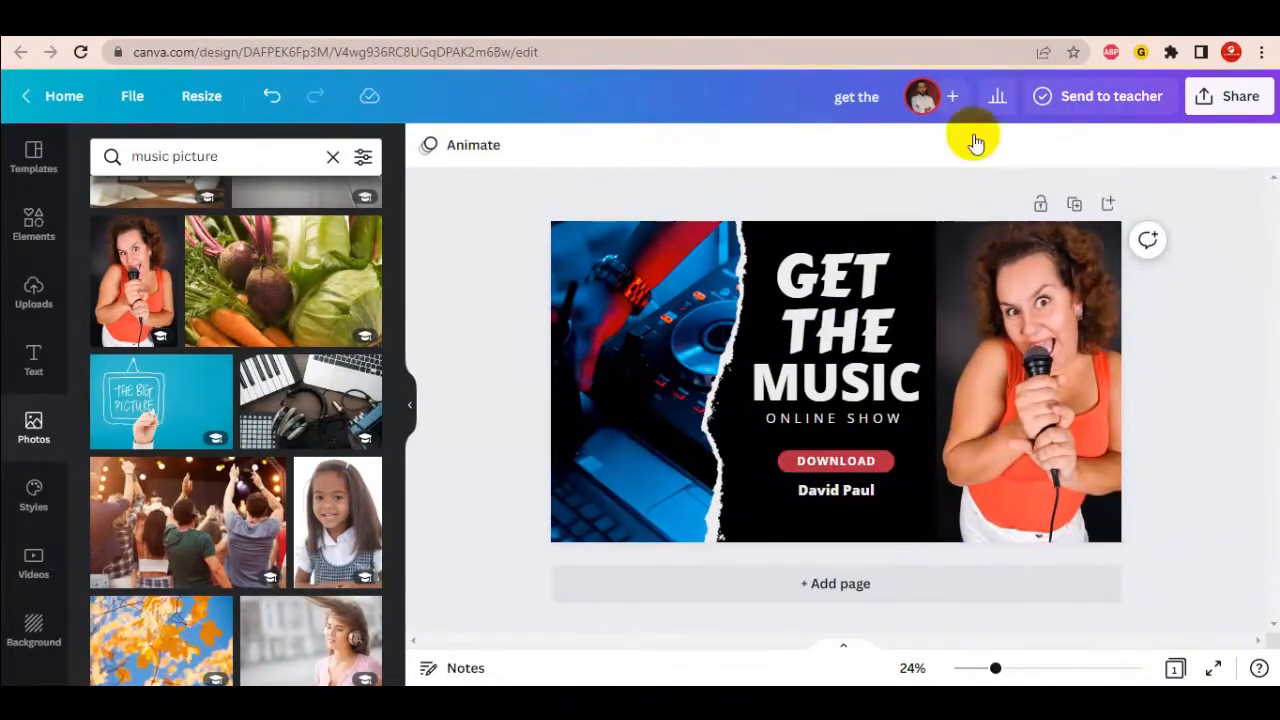
- Bring the torn black paper strip forward, then to the very front
left_click(632, 379)
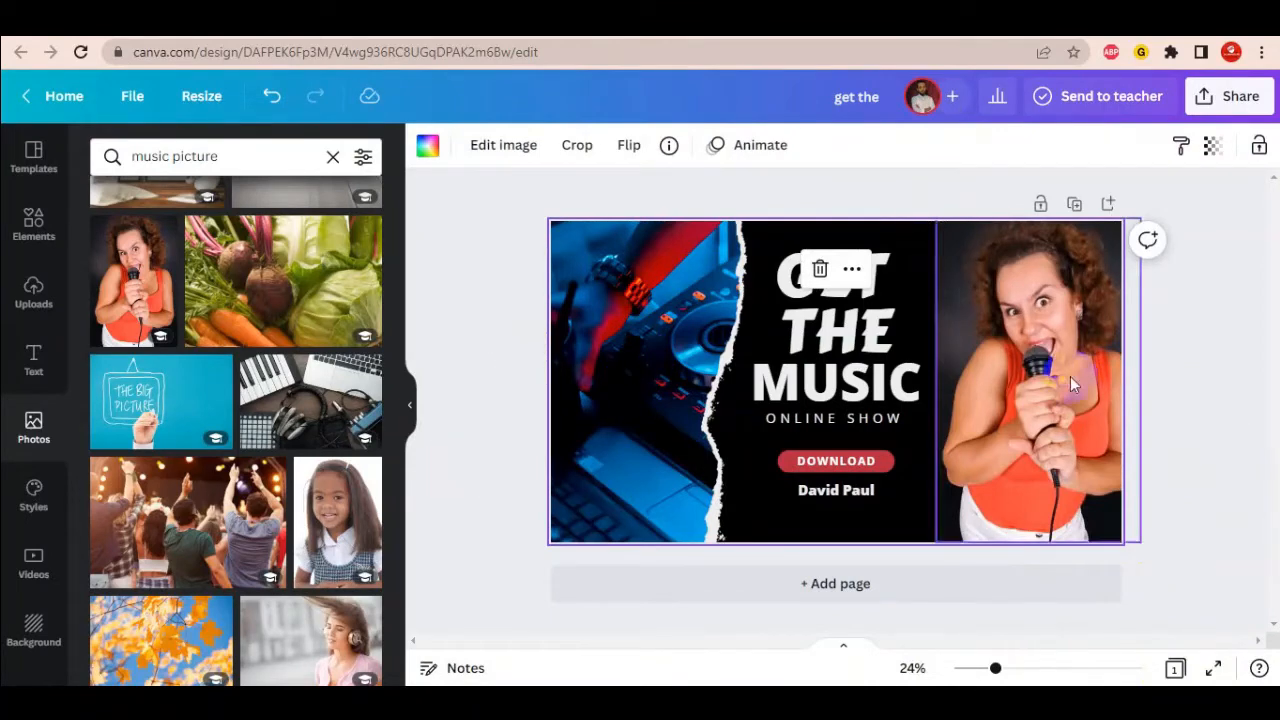
left_click(1030, 383)
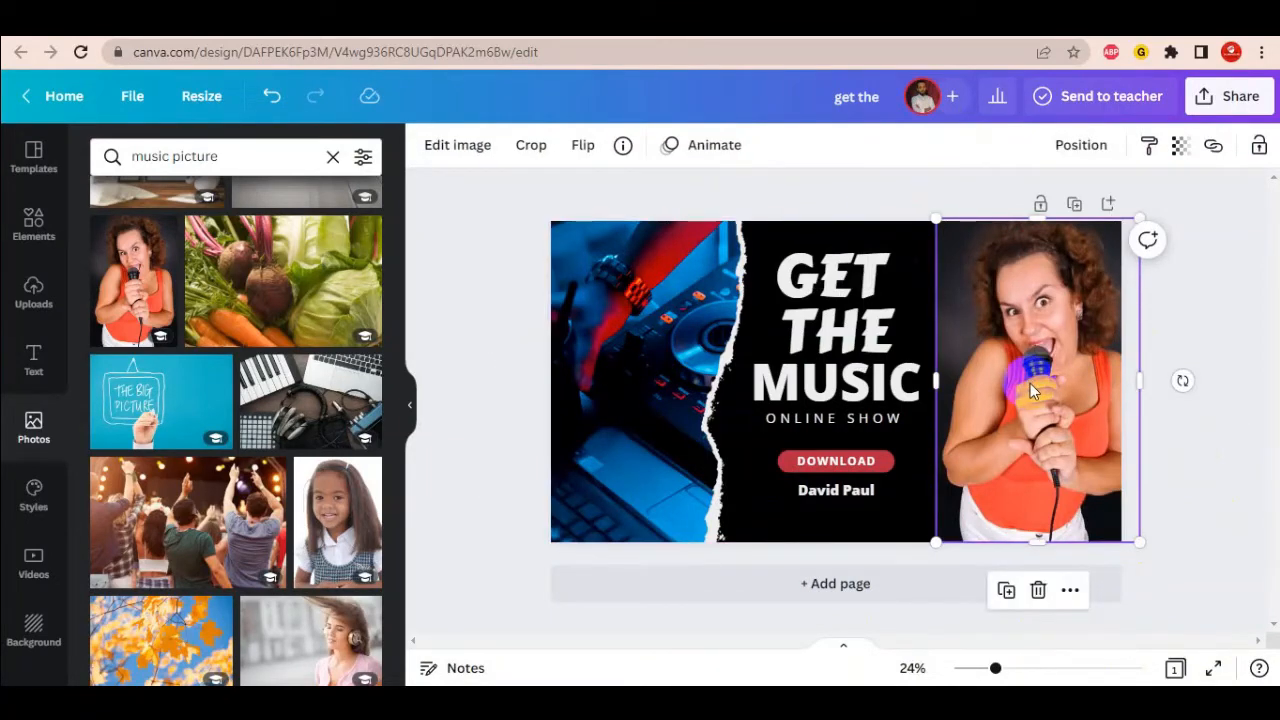
left_click(846, 521)
left_click(853, 515)
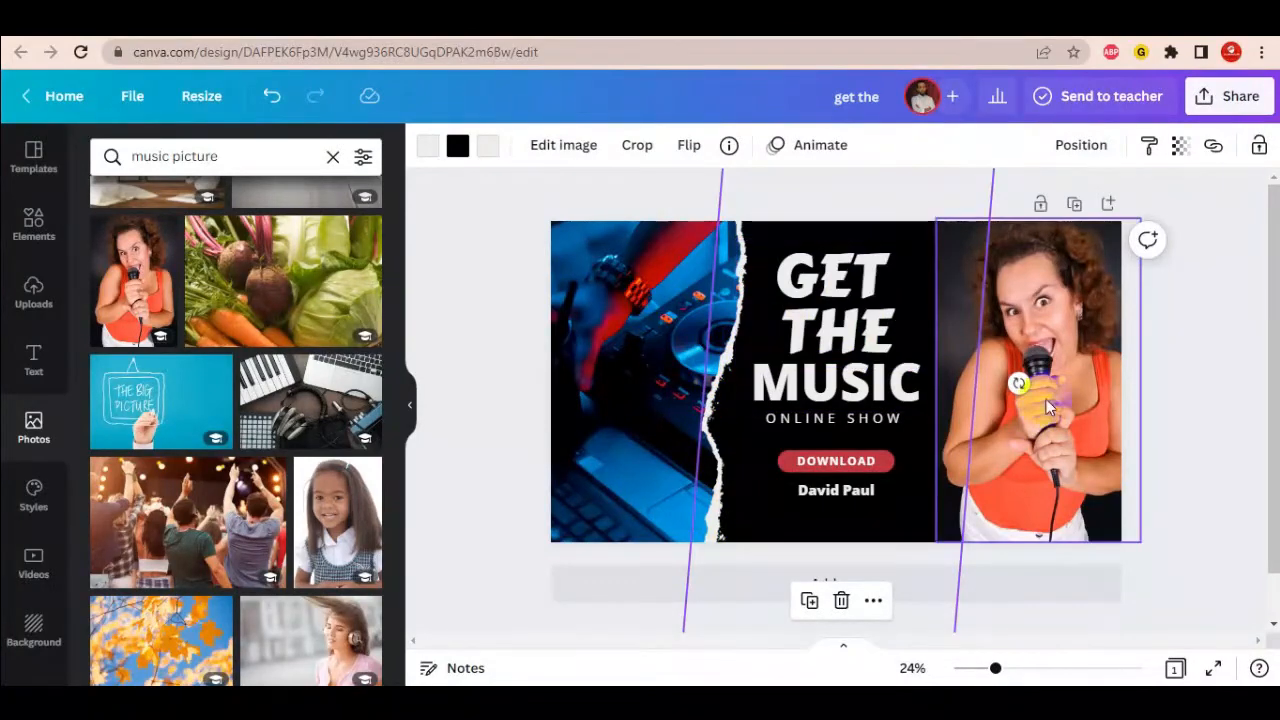
right_click(864, 530)
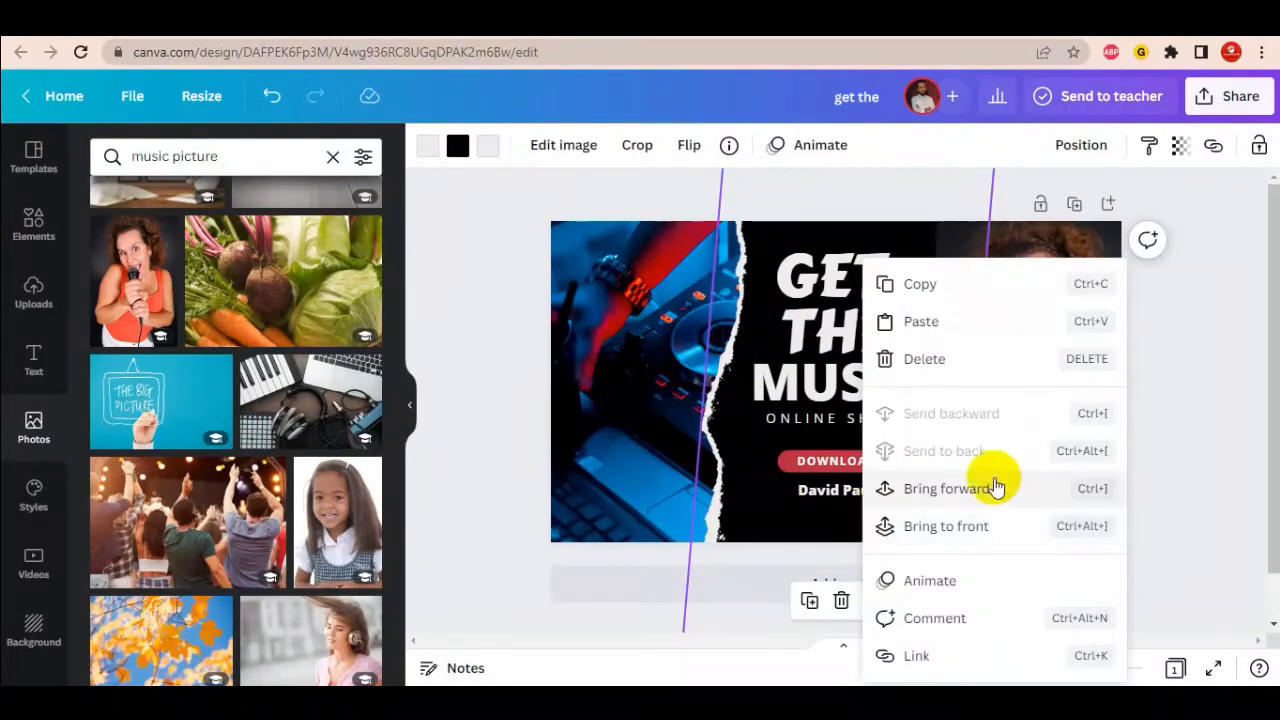
left_click(960, 489)
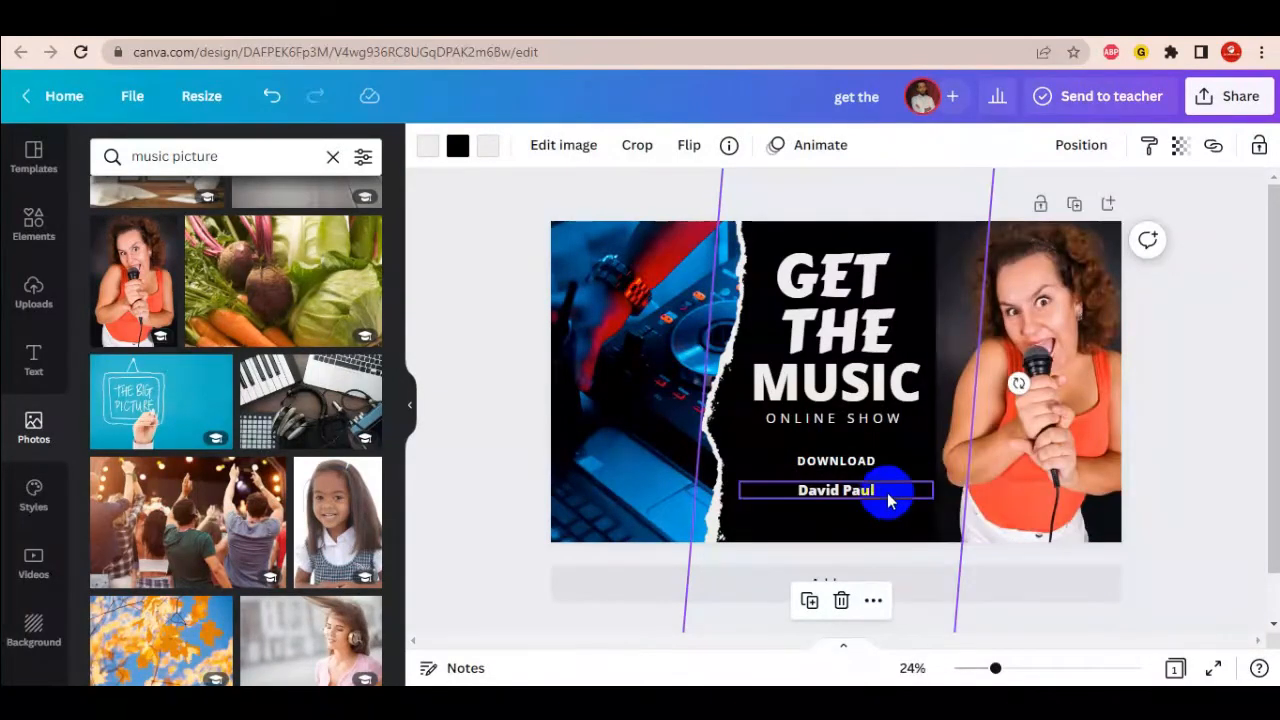
right_click(858, 516)
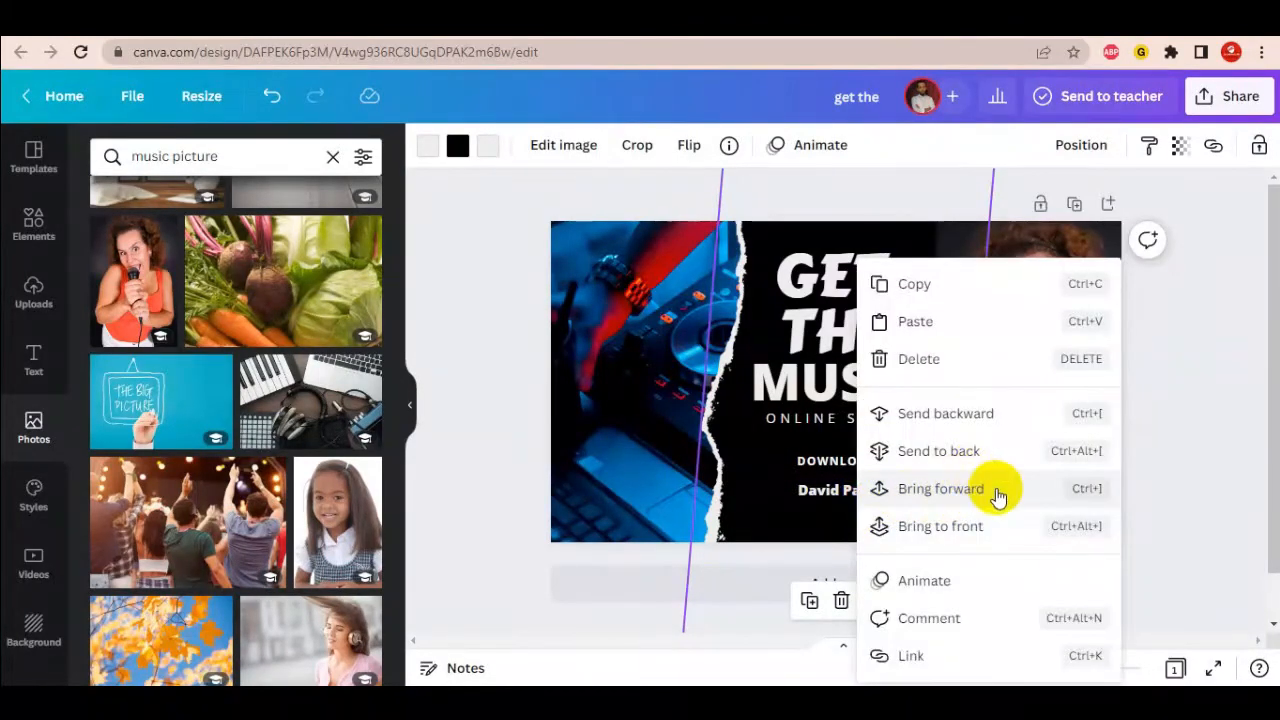
left_click(938, 530)
left_click(1212, 418)
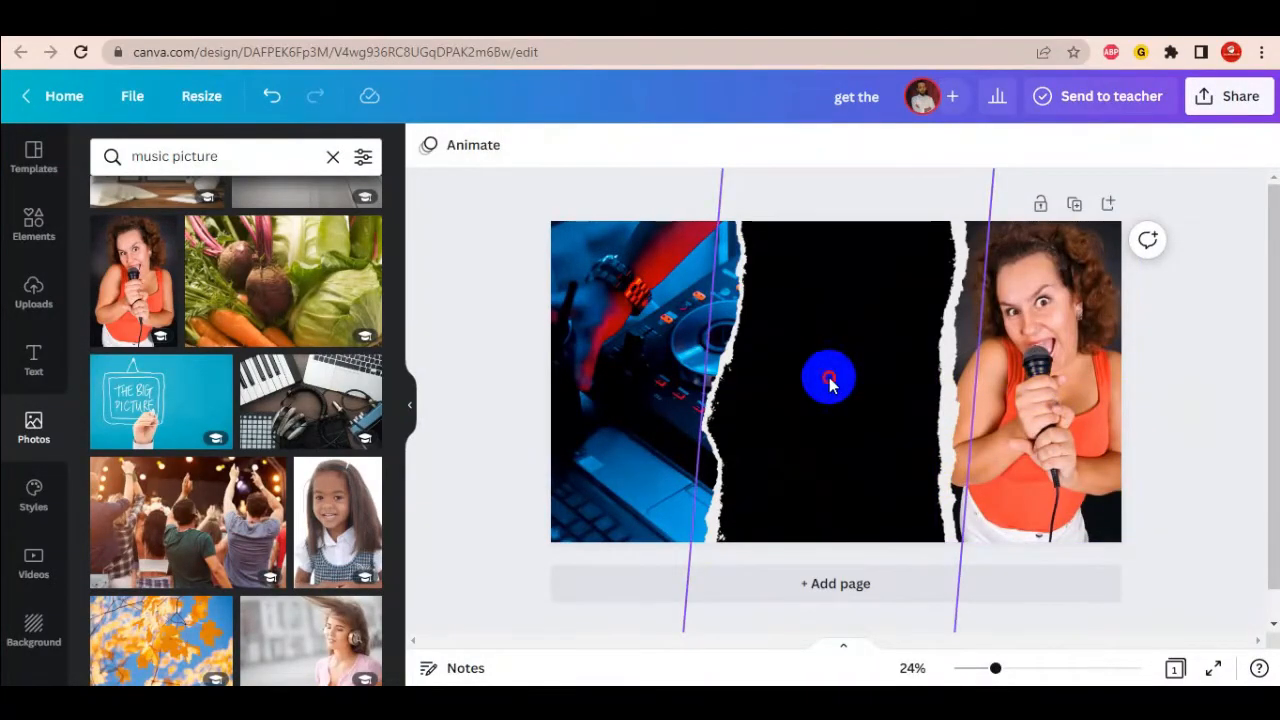
left_click(832, 425)
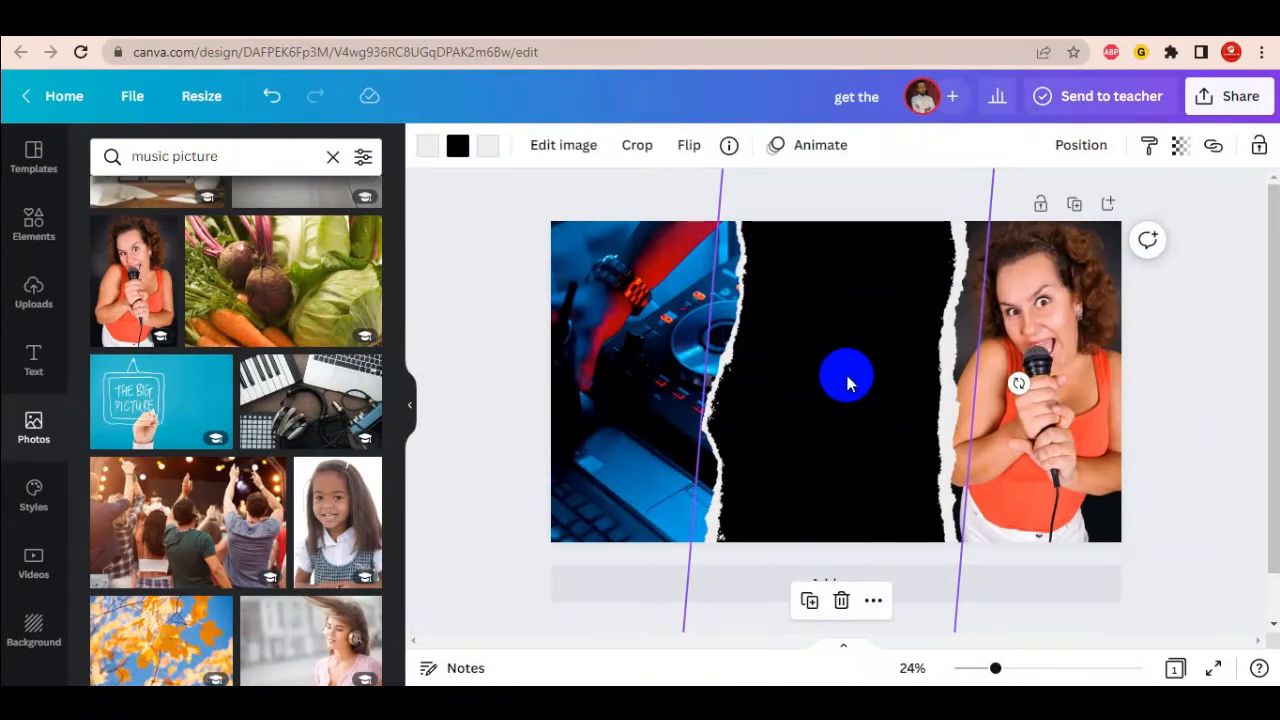
- Slide the black strip aside and bring the headline and DOWNLOAD text to front
left_click_drag(847, 383, 657, 380)
left_click(845, 284)
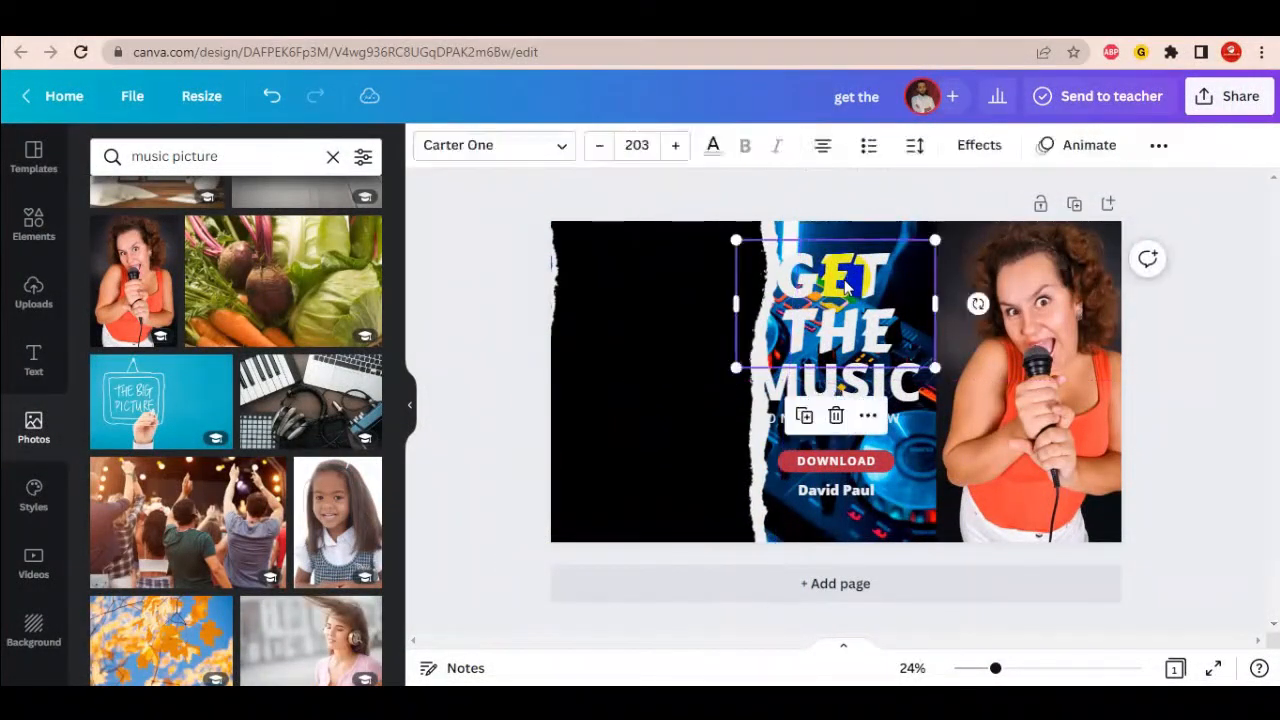
right_click(845, 280)
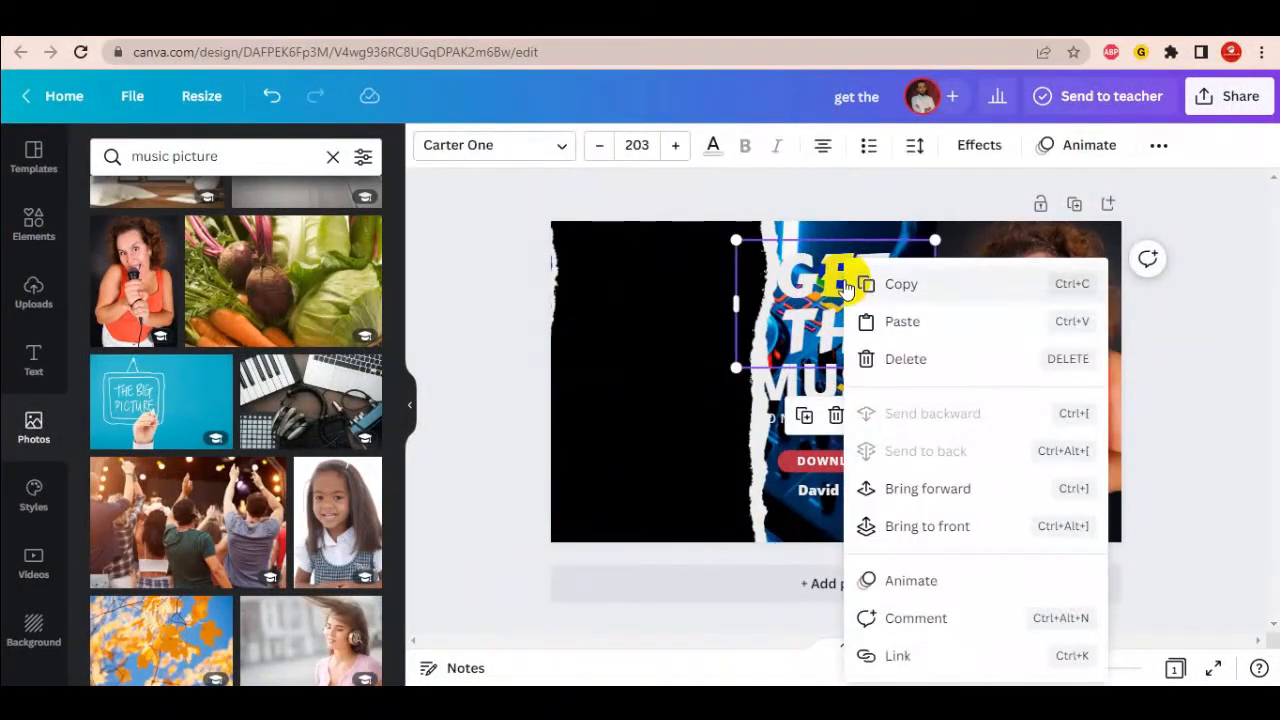
left_click(927, 527)
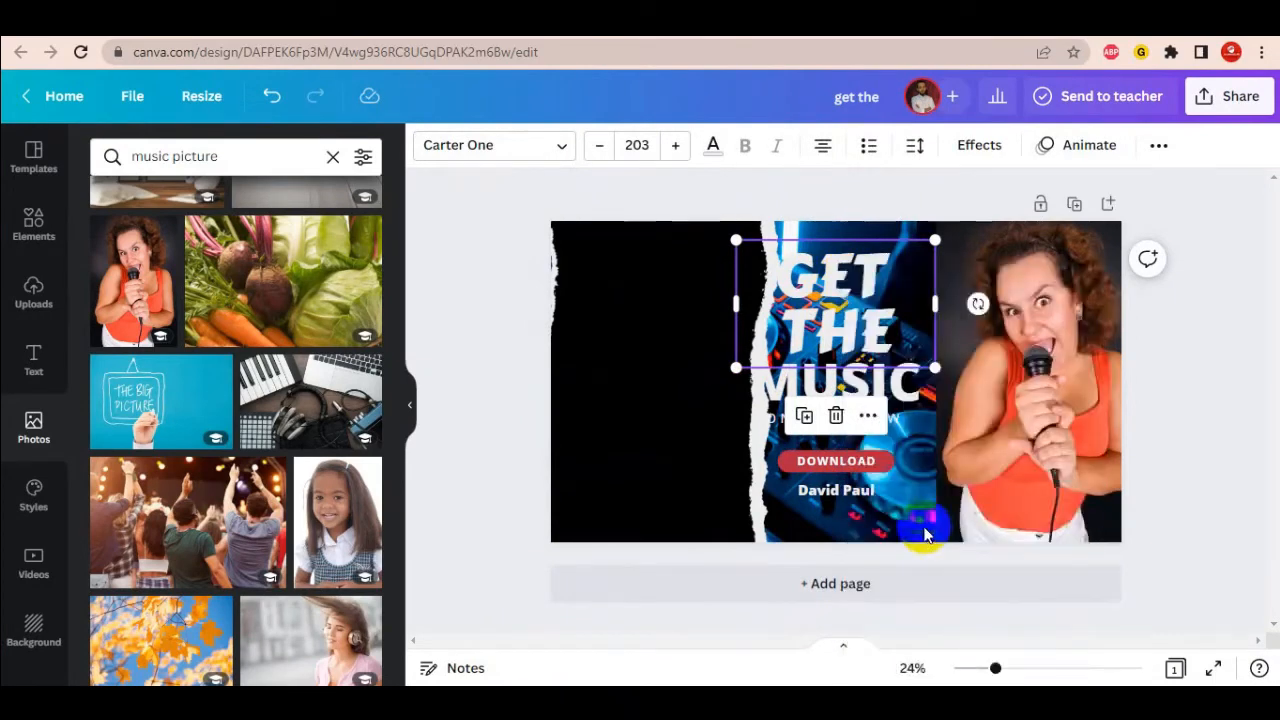
right_click(884, 470)
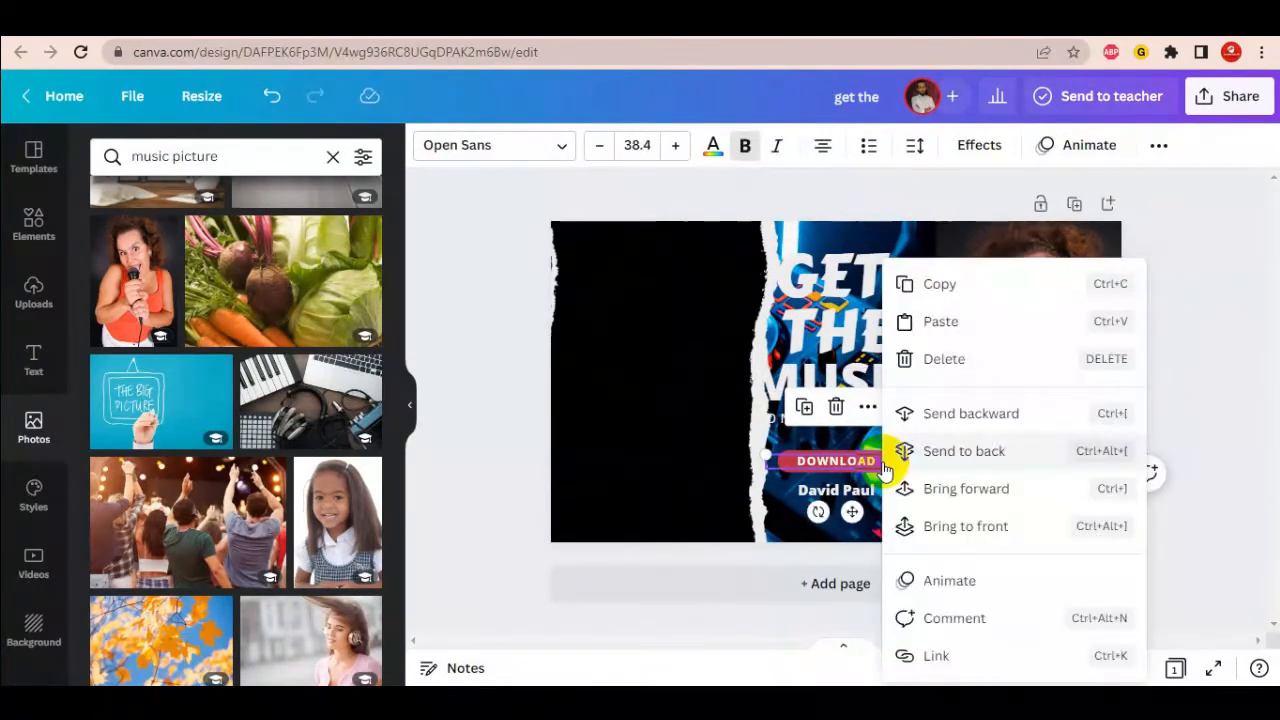
left_click(975, 530)
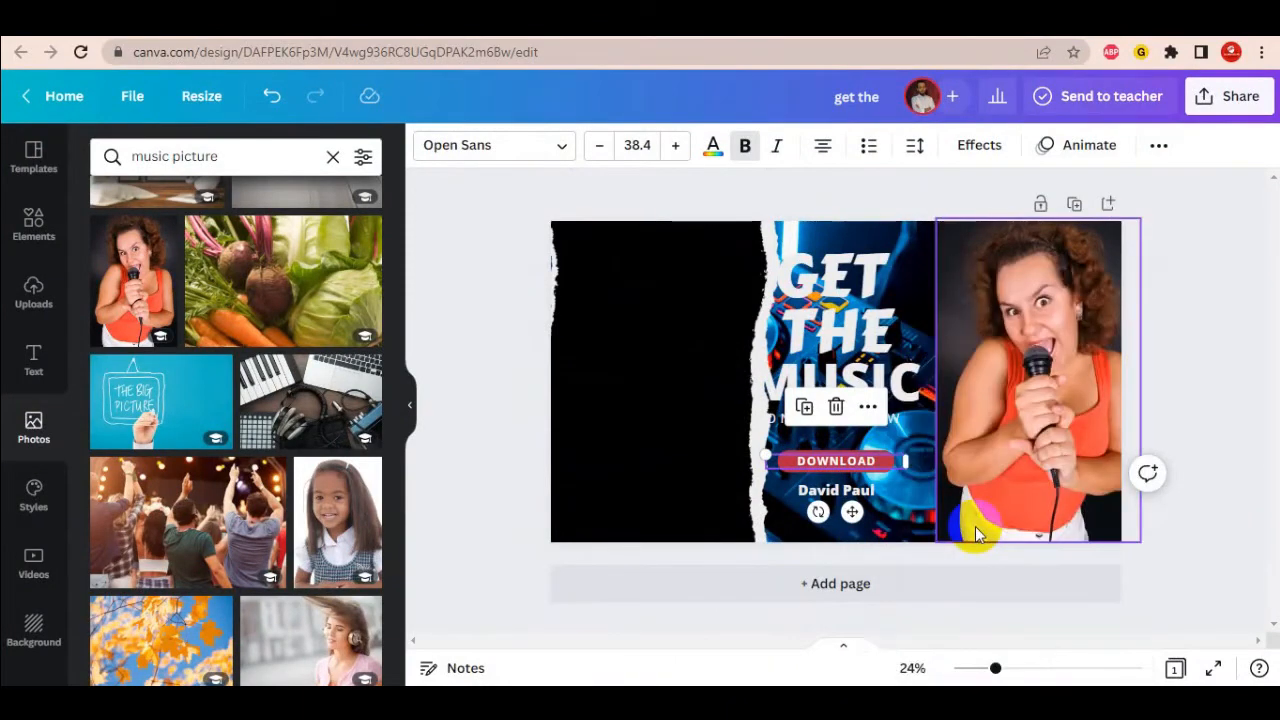
left_click(1243, 486)
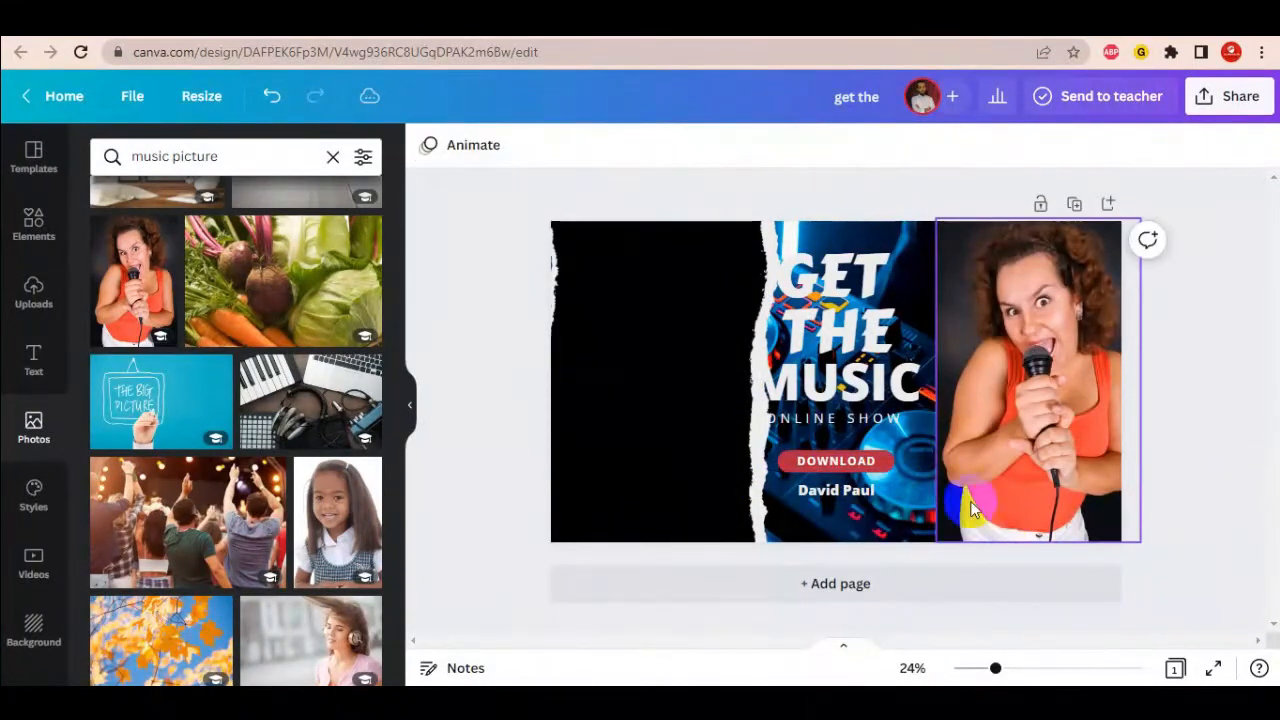
- Bring the red button shape to the front and move it toward the centre
left_click(885, 477)
right_click(885, 477)
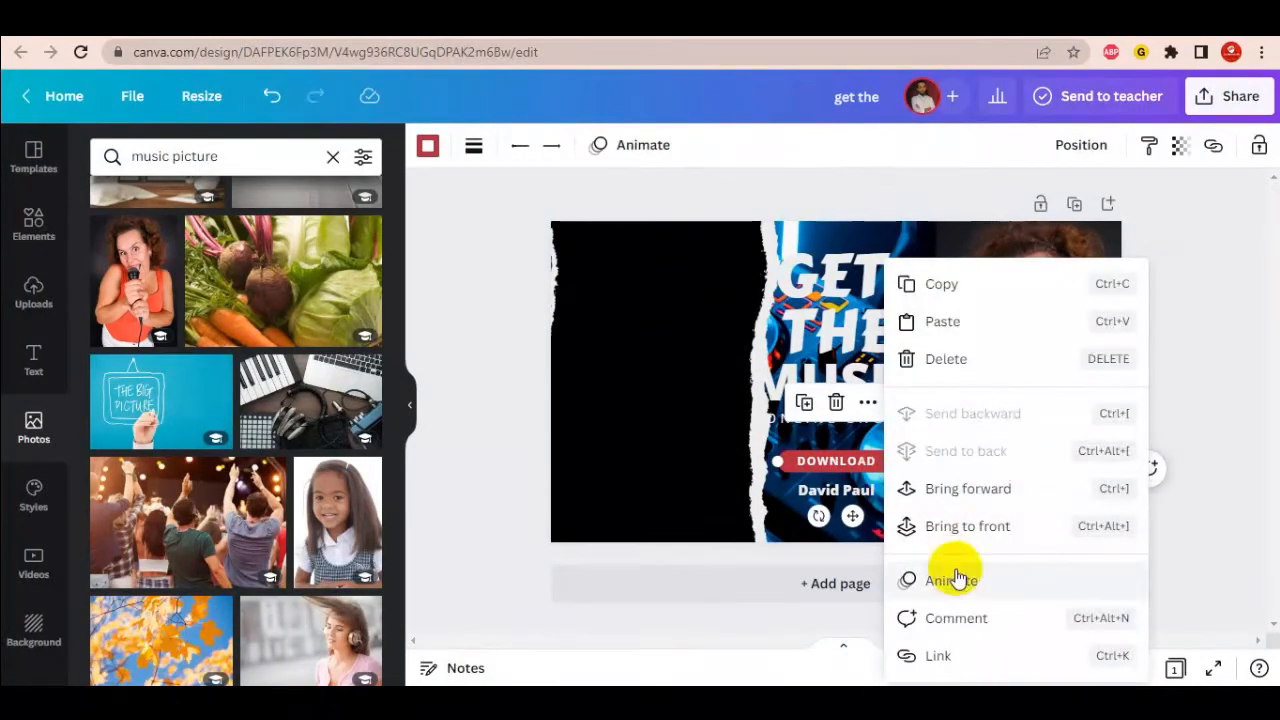
left_click(995, 527)
left_click(857, 478)
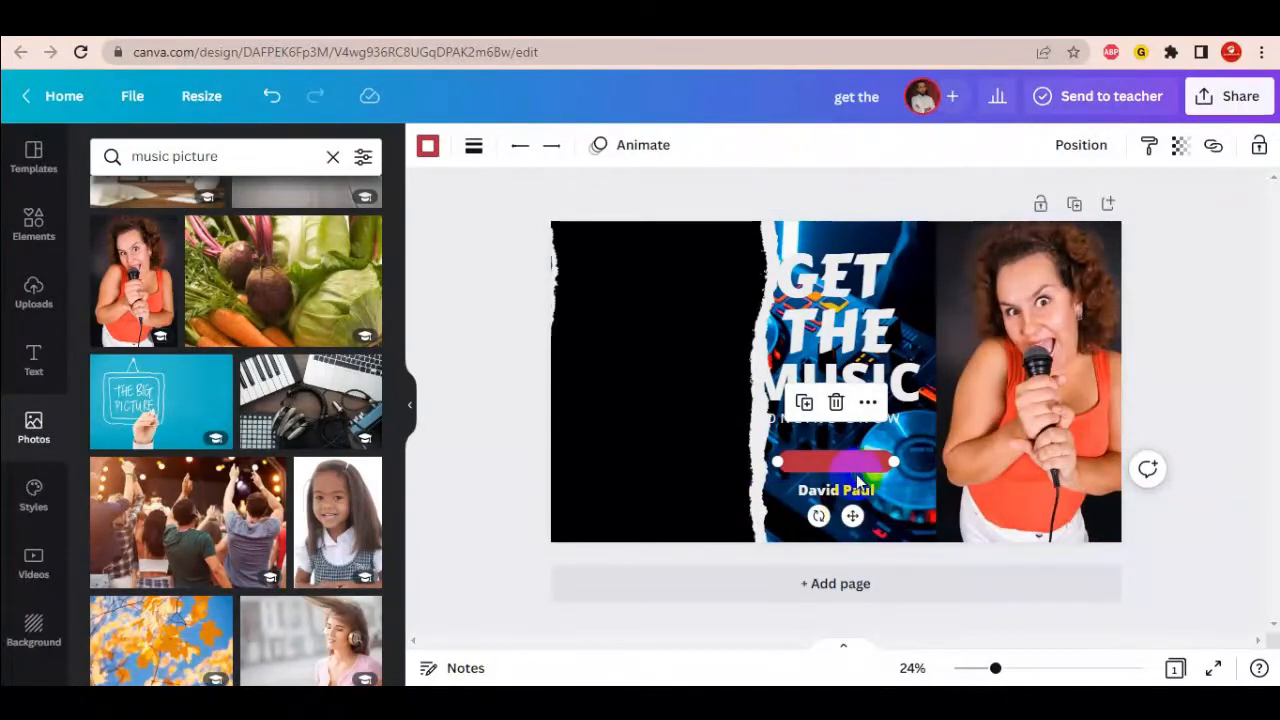
right_click(860, 474)
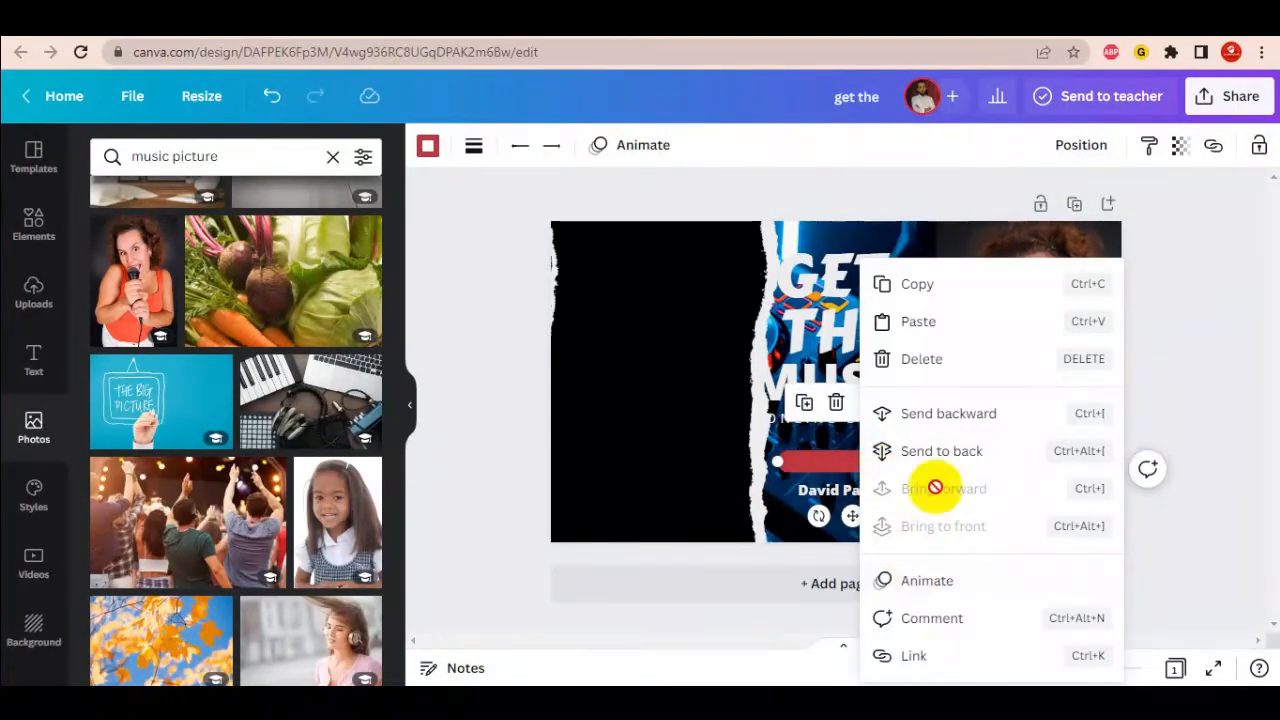
left_click(1229, 436)
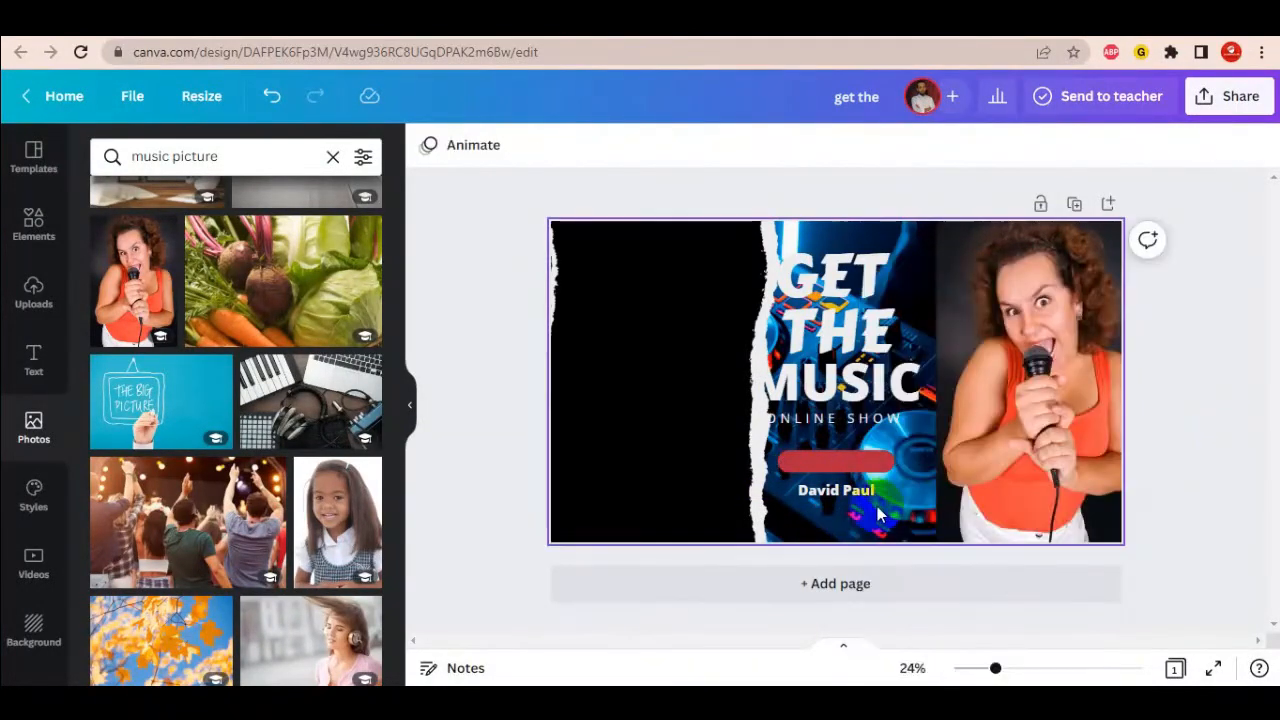
left_click(854, 460)
mouse_move(852, 459)
left_mouse_down()
mouse_move(818, 463)
mouse_move(843, 478)
left_mouse_up()
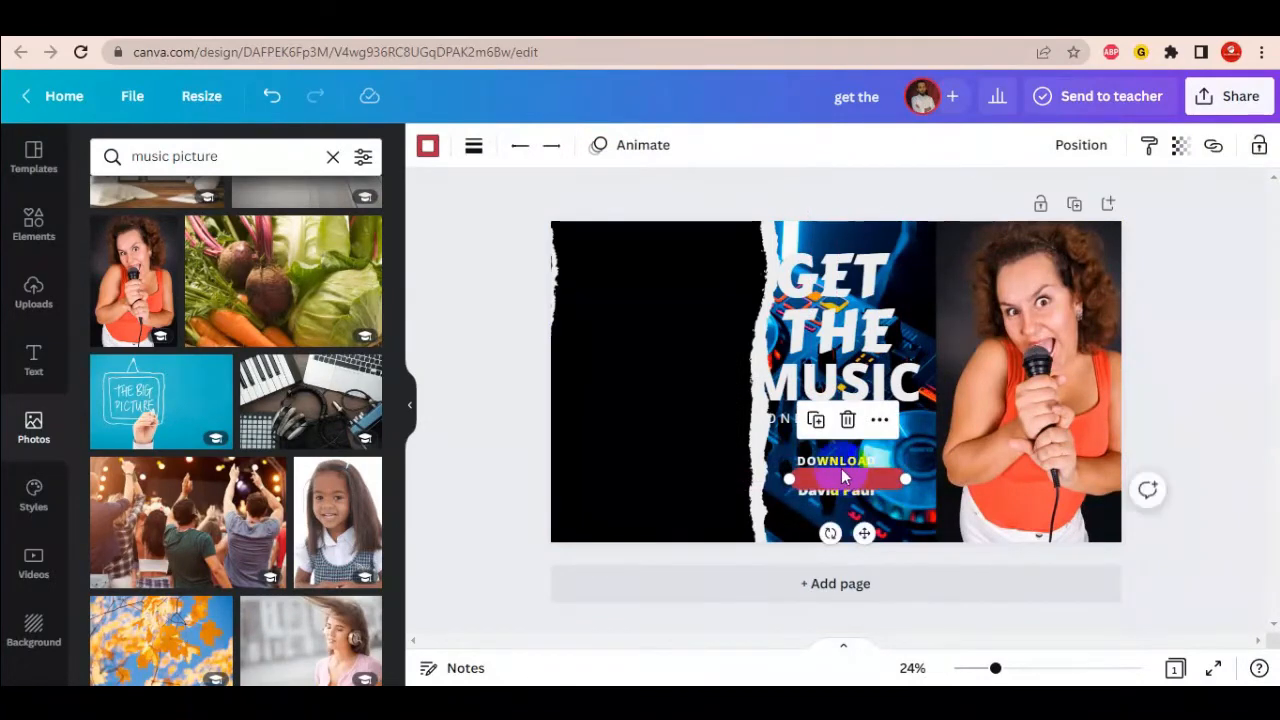
- Put the red bar behind DOWNLOAD and bring the DOWNLOAD and name text in front
right_click(843, 470)
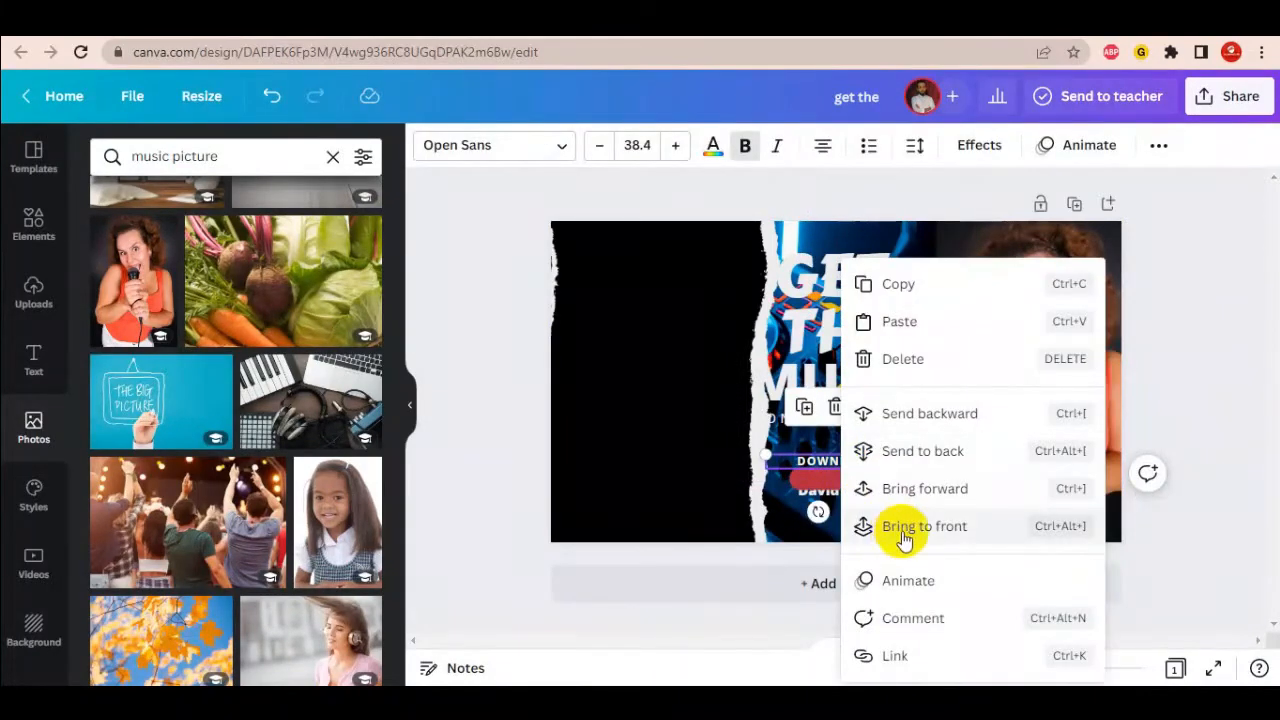
left_click(903, 526)
left_click_drag(845, 480, 858, 462)
right_click(868, 500)
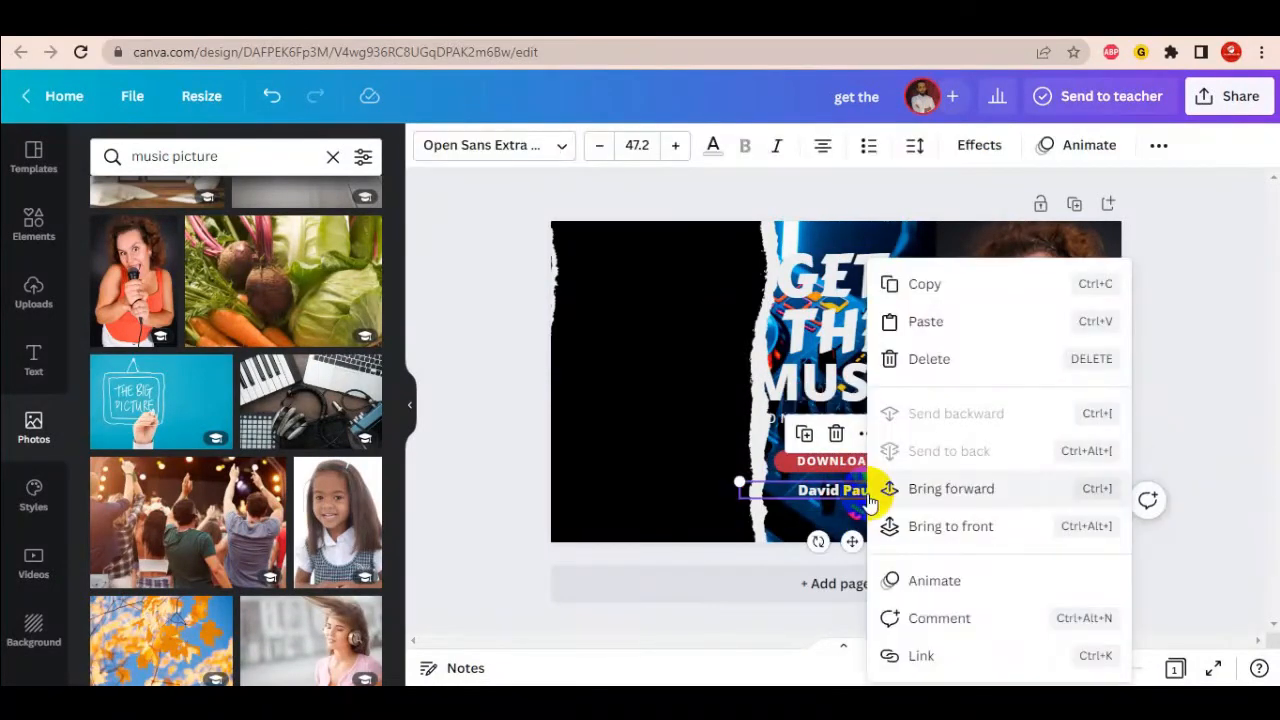
left_click(987, 528)
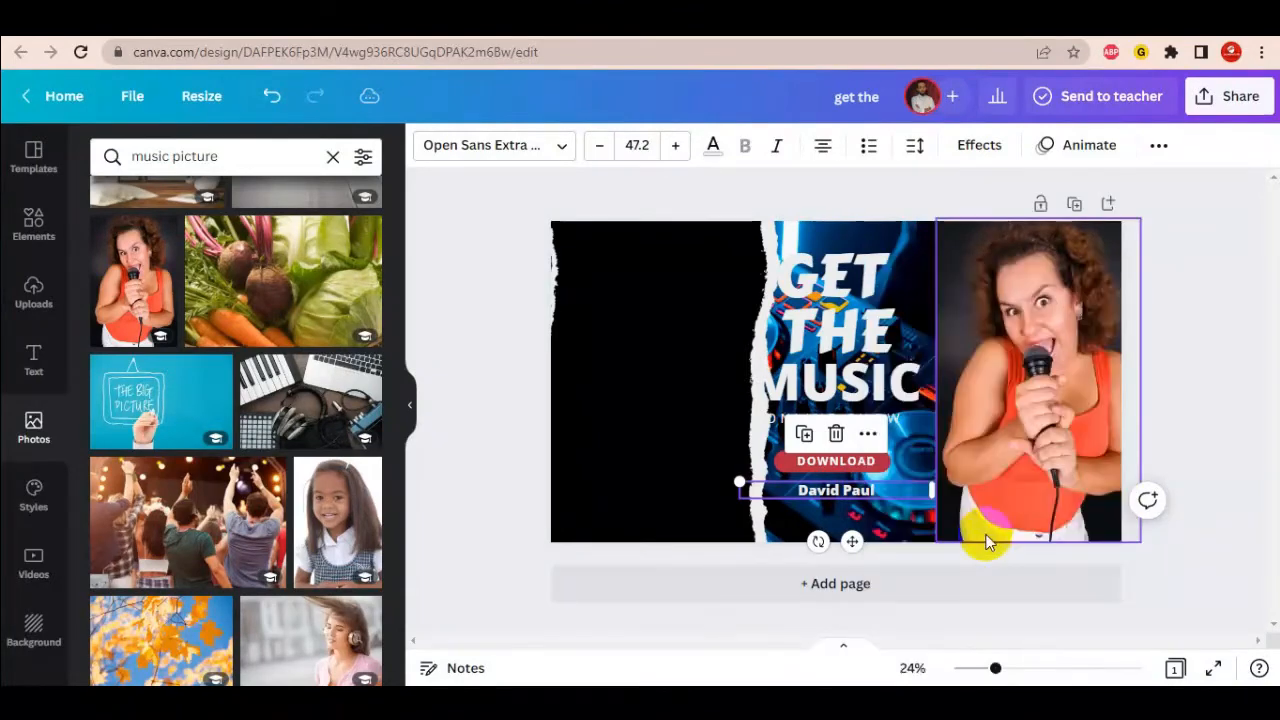
- Swap the DJ photo and black torn strip, keeping GET THE MUSIC on top
left_click_drag(646, 417, 829, 378)
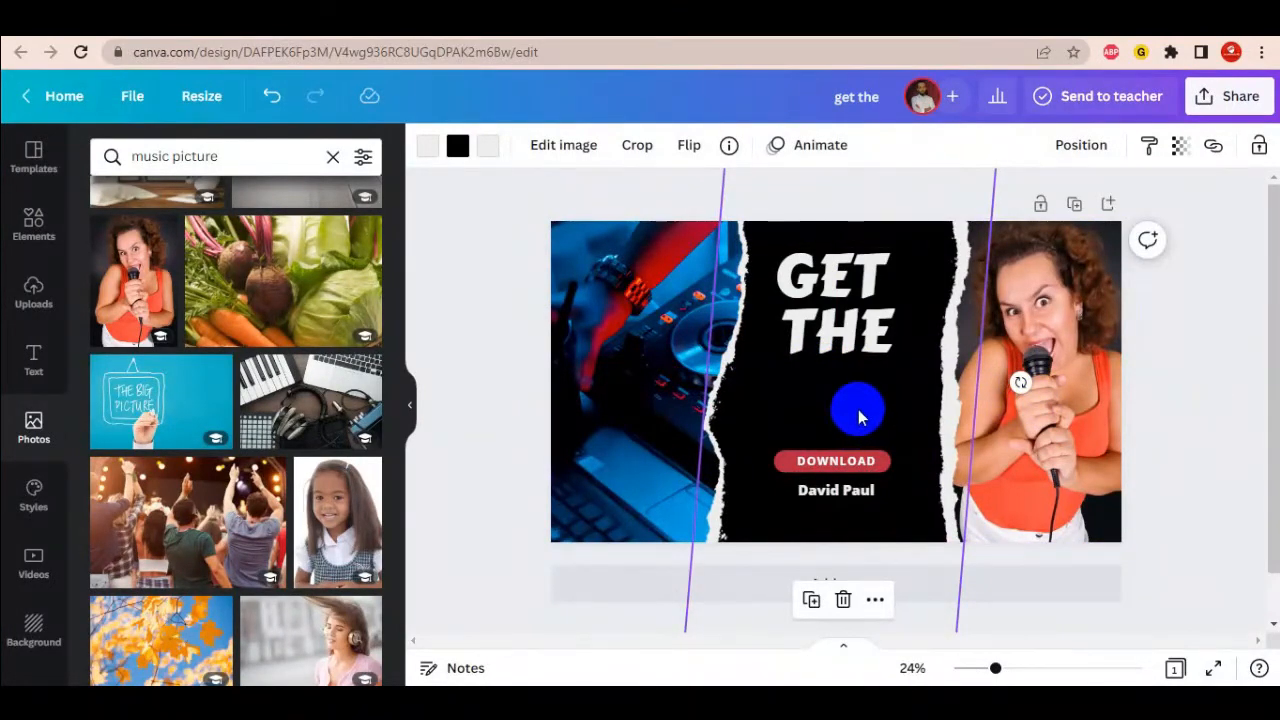
left_click_drag(858, 417, 669, 414)
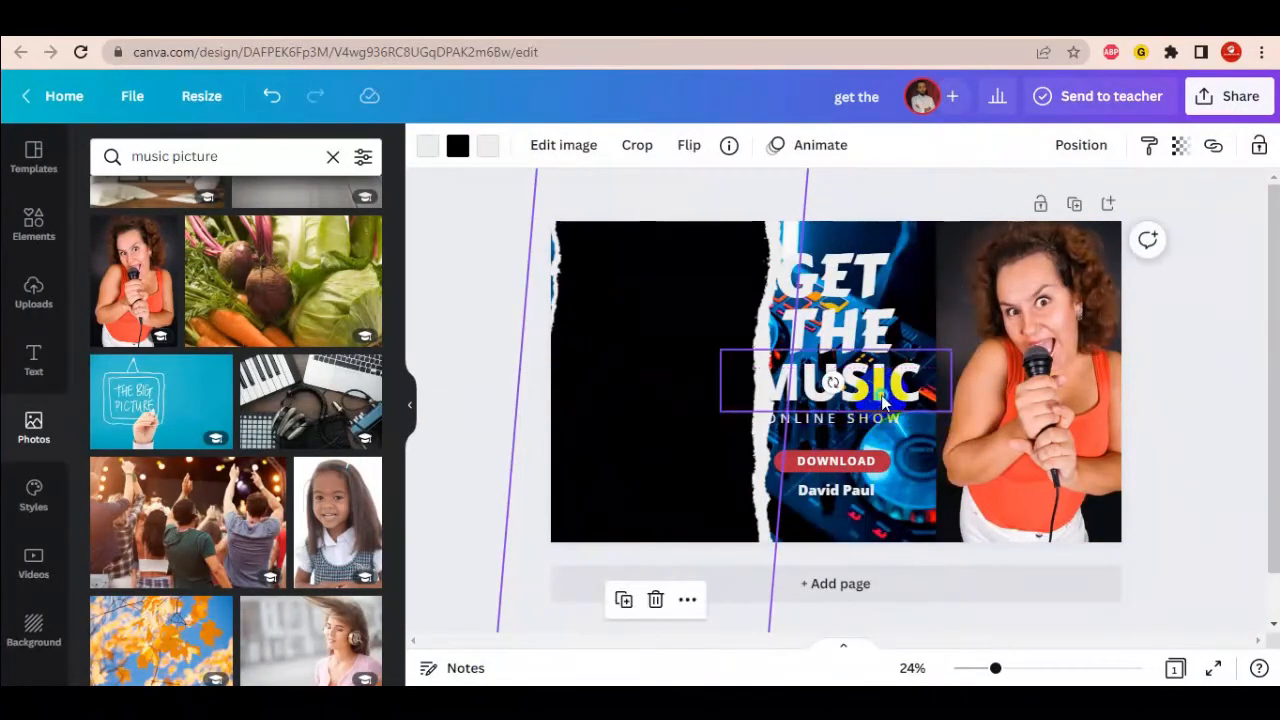
right_click(881, 395)
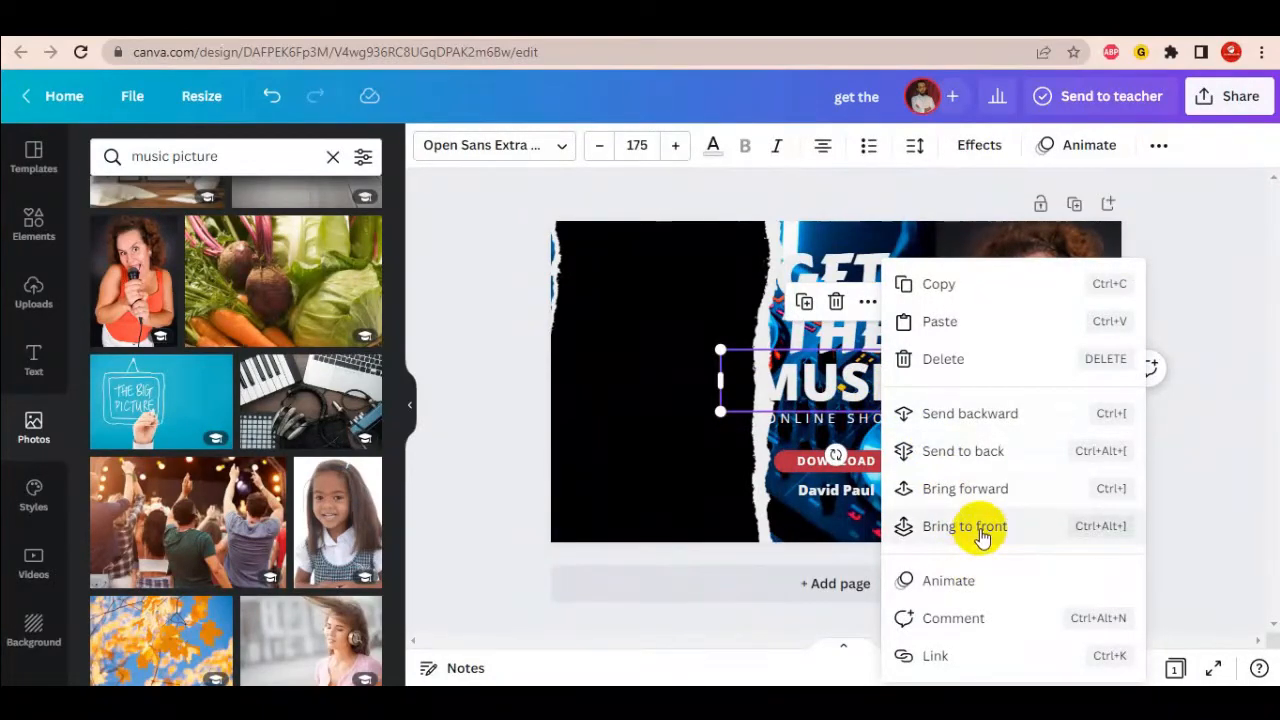
left_click(981, 526)
left_click_drag(749, 540, 852, 461)
left_click(1228, 405)
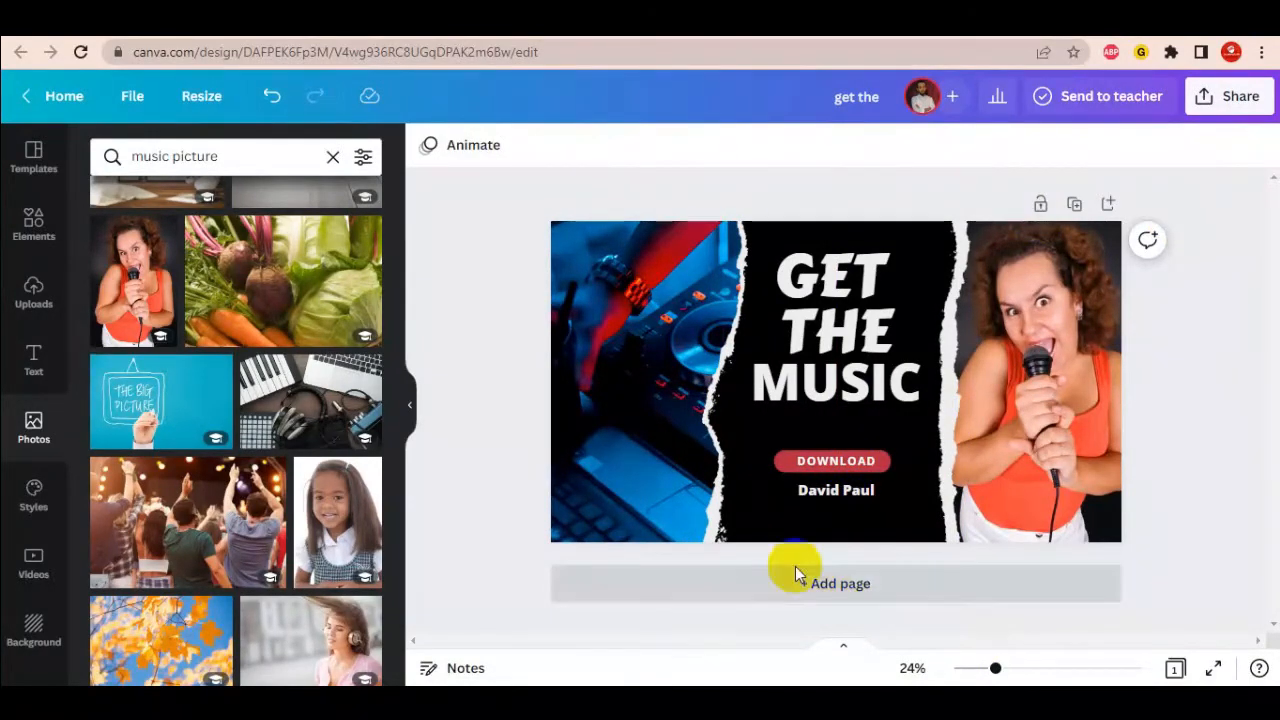
left_click(766, 494)
left_click_drag(764, 494, 753, 525)
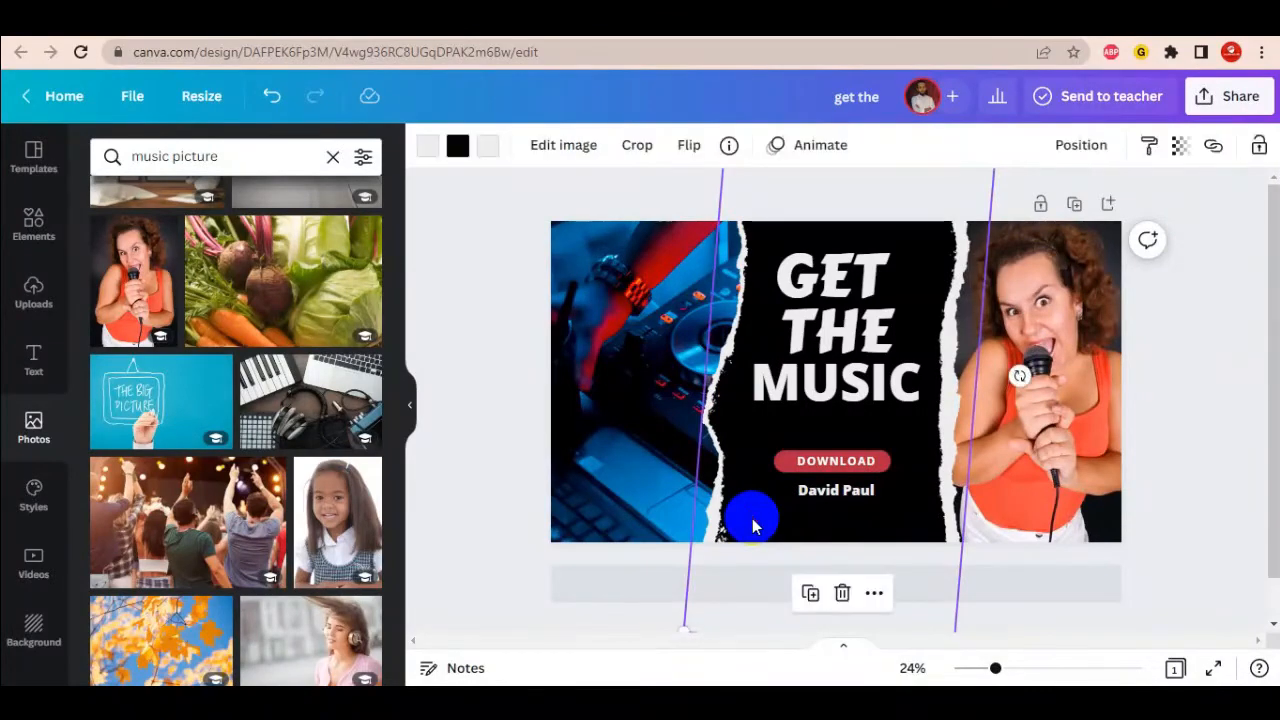
left_click(450, 155)
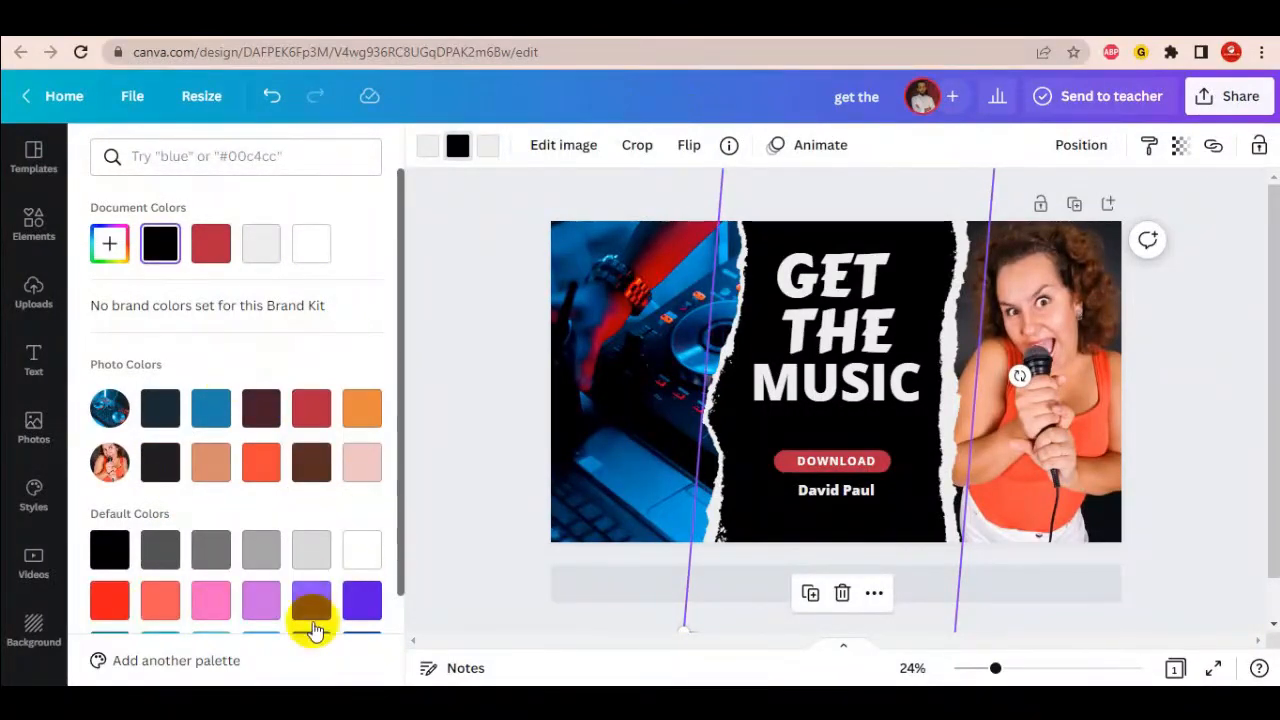
left_click(365, 553)
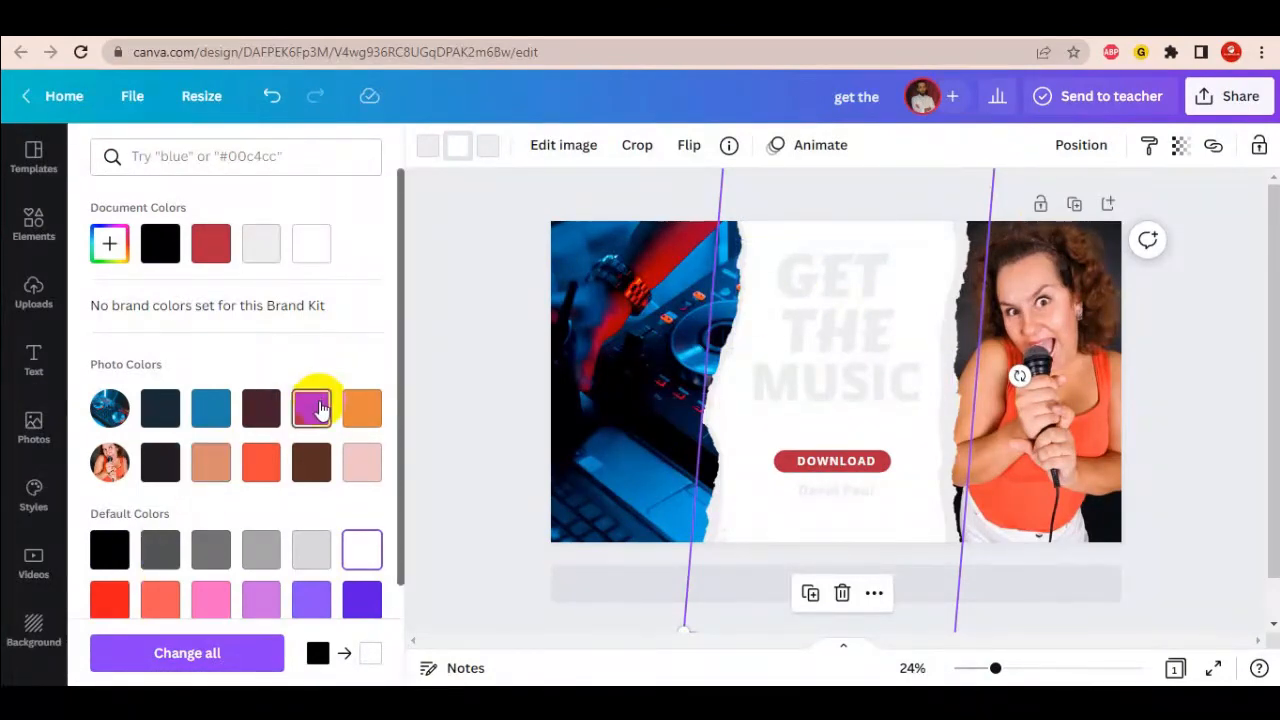
key("ctrl+z")
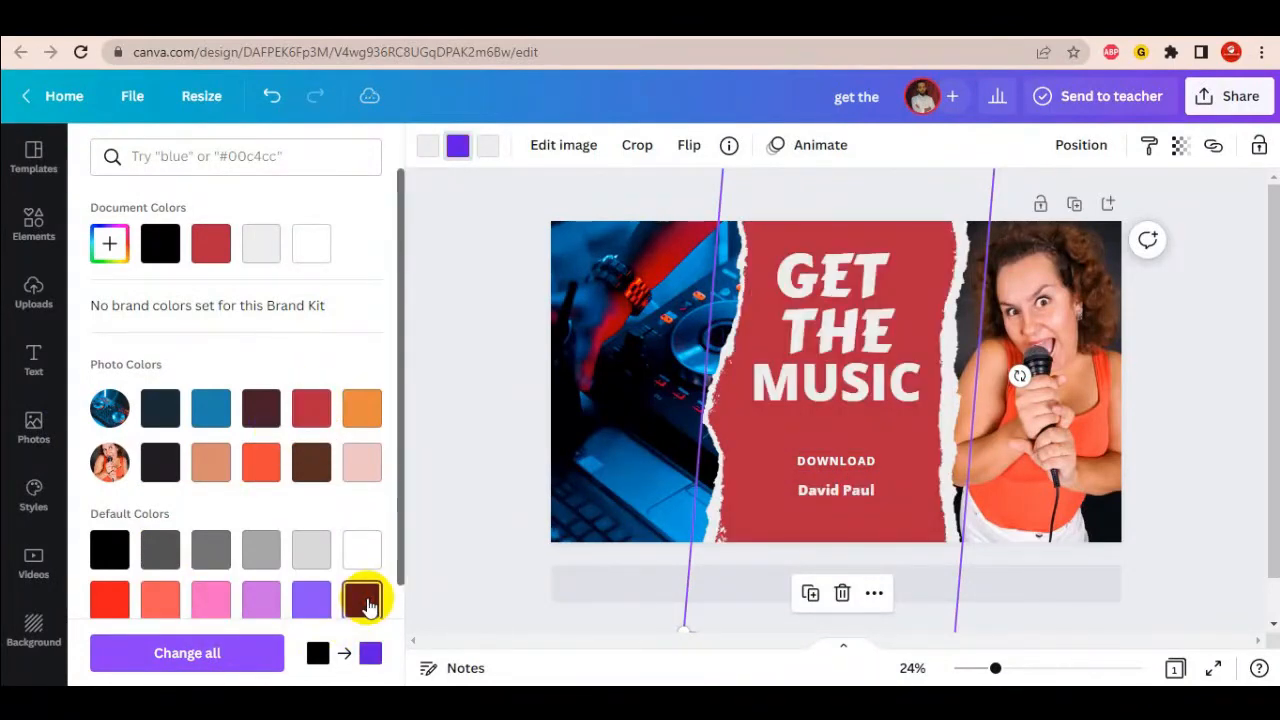
left_click(363, 600)
scroll(266, 514, "down", 2)
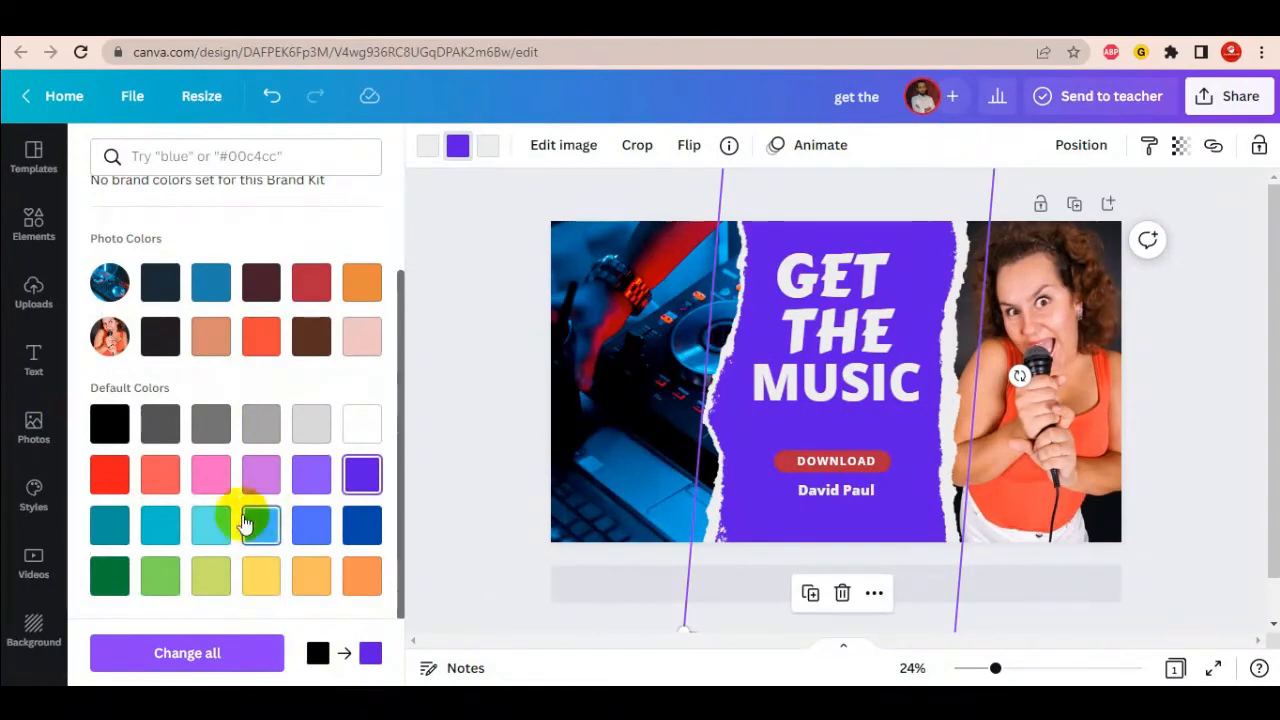
left_click(352, 590)
scroll(206, 530, "up", 2)
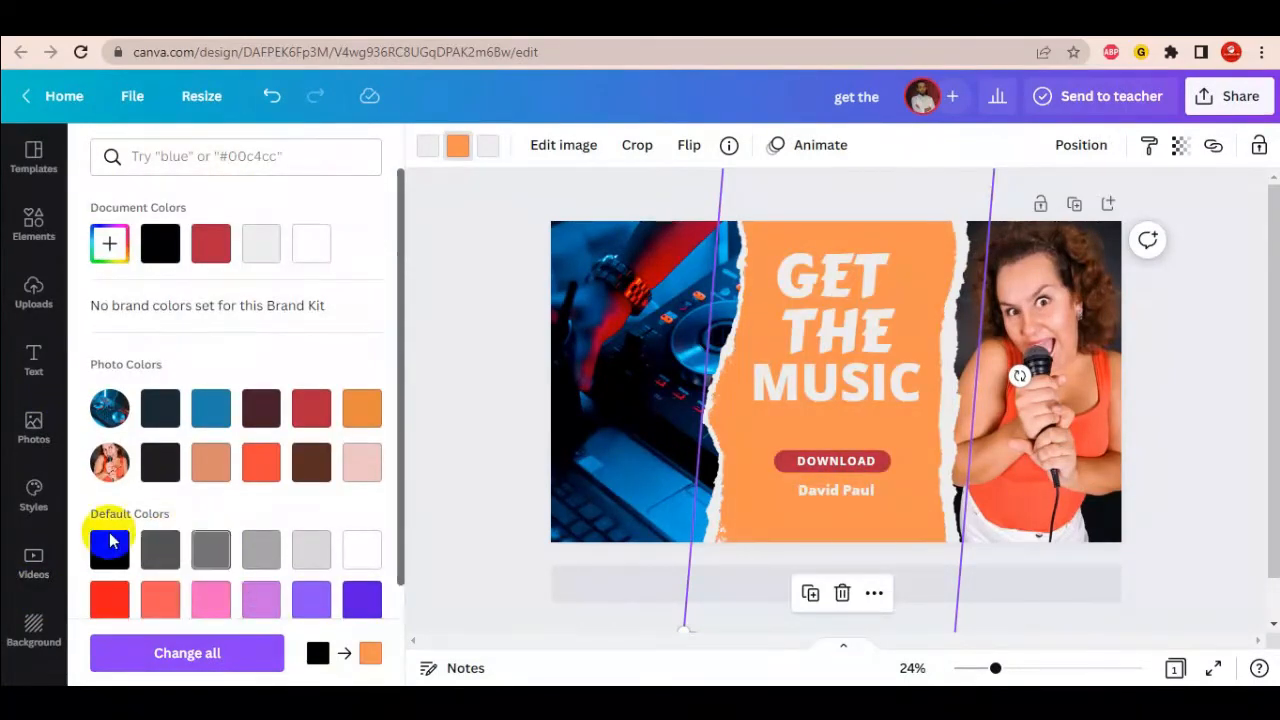
left_click(161, 246)
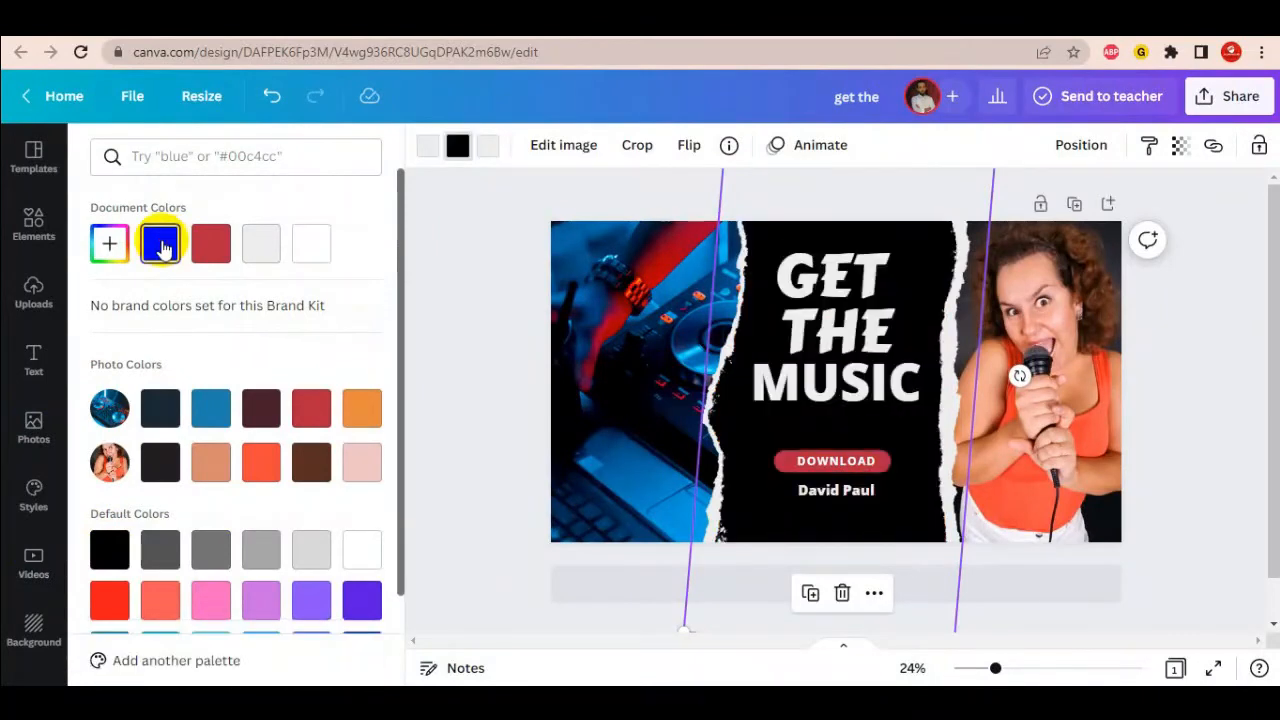
left_click(1208, 411)
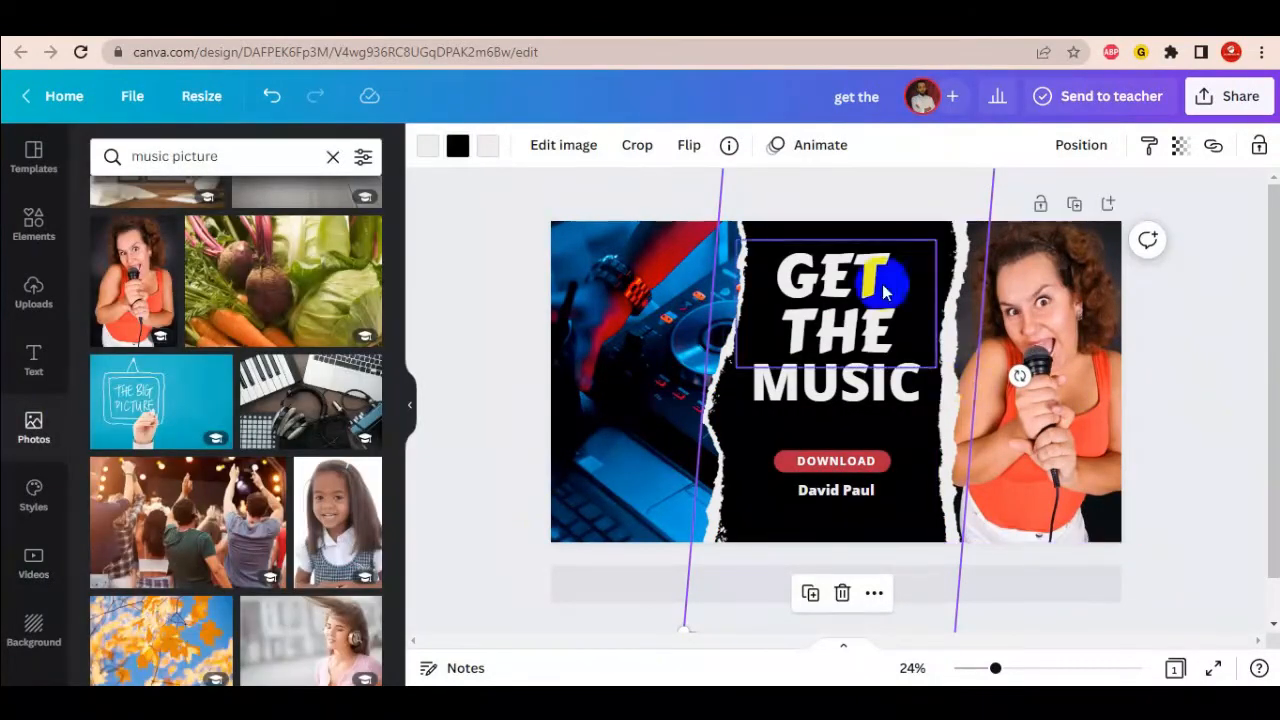
left_click(1230, 427)
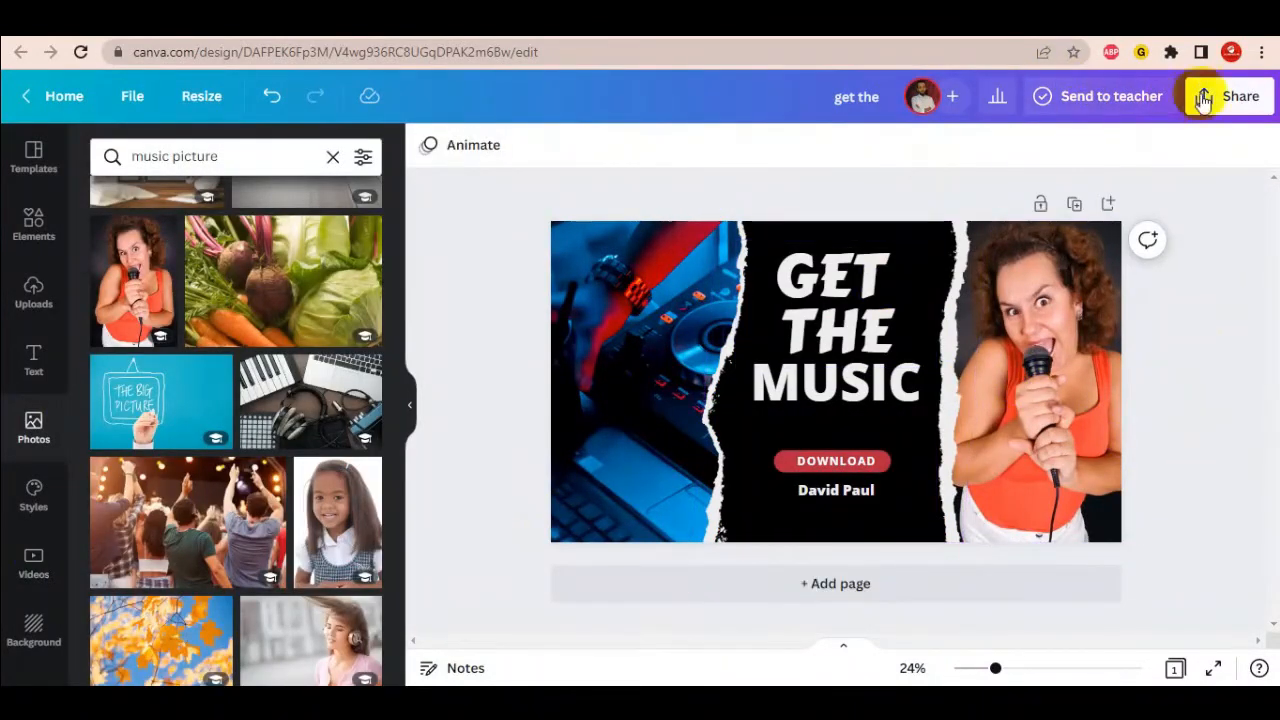
- Download the banner via Share > Download with file type changed from PNG to JPG
left_click(1242, 98)
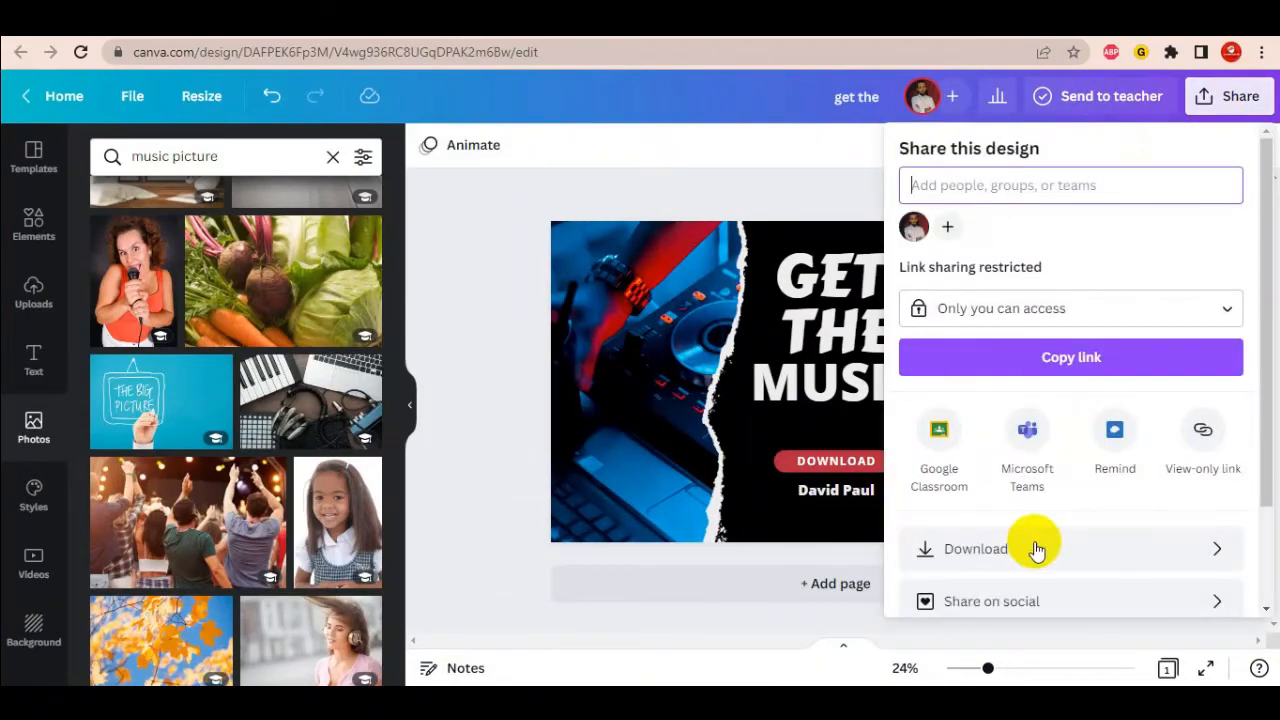
left_click(1078, 550)
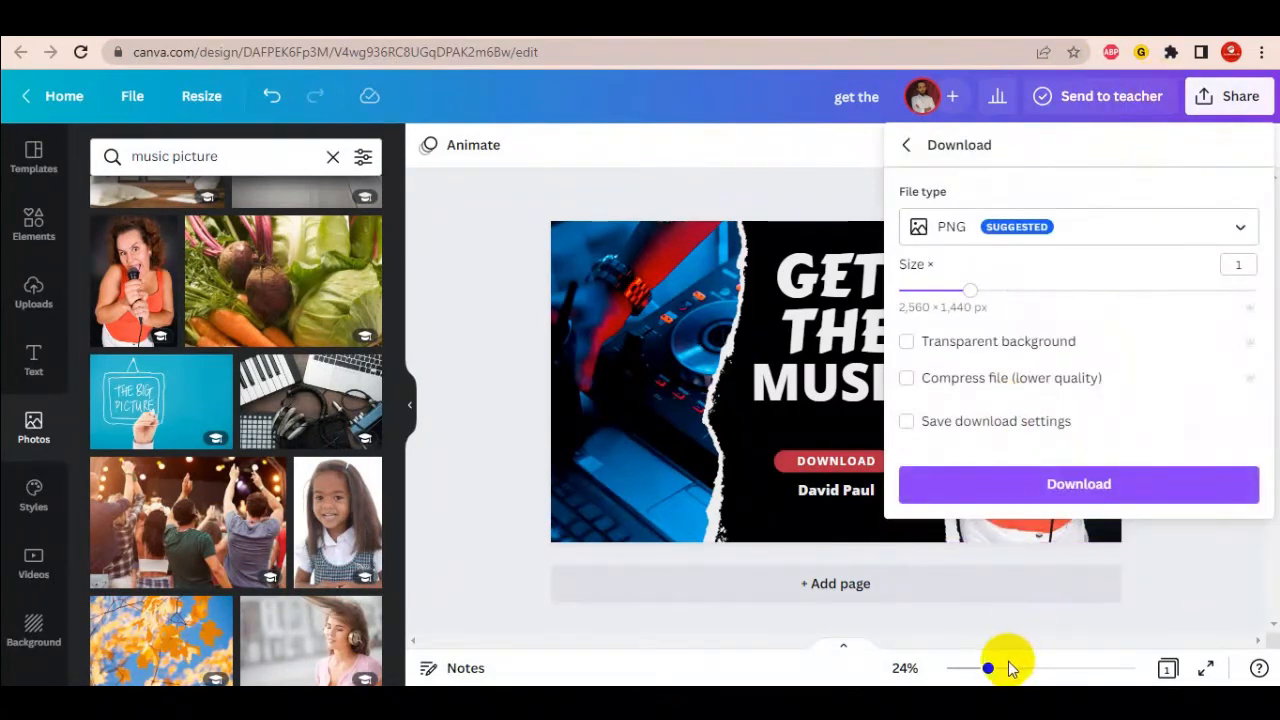
left_click(1060, 490)
left_click(1102, 232)
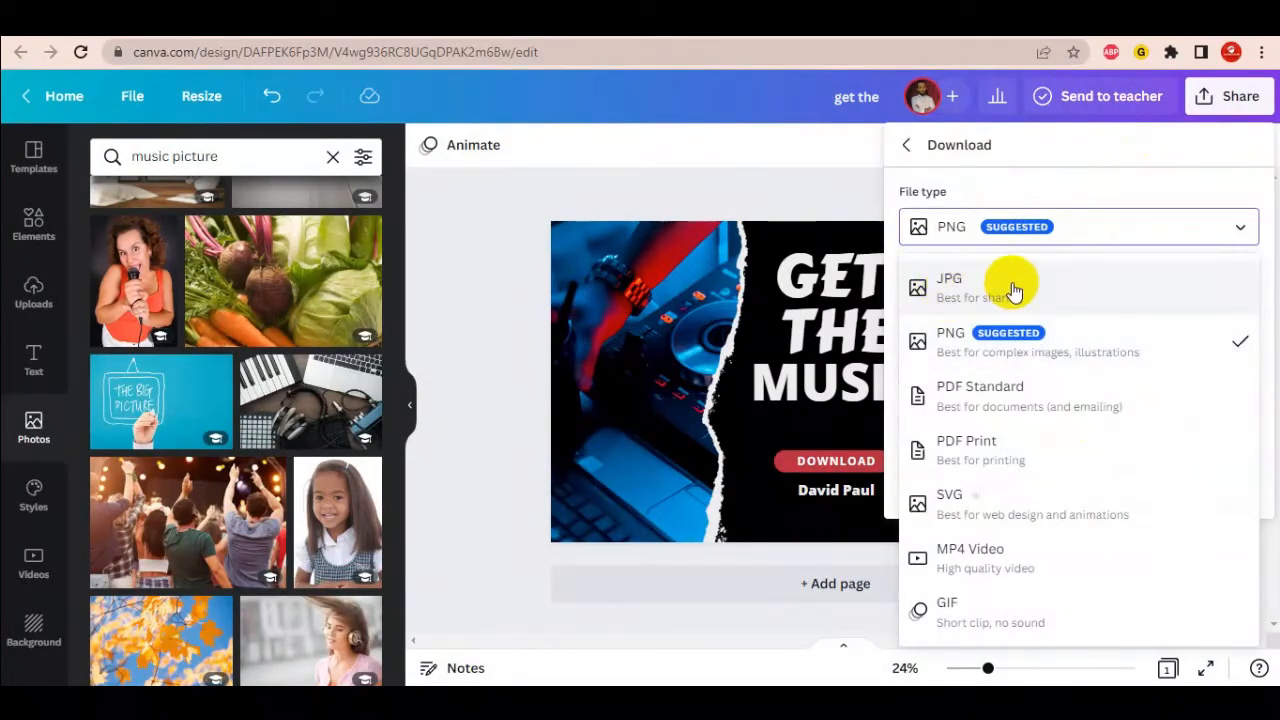
left_click(1070, 290)
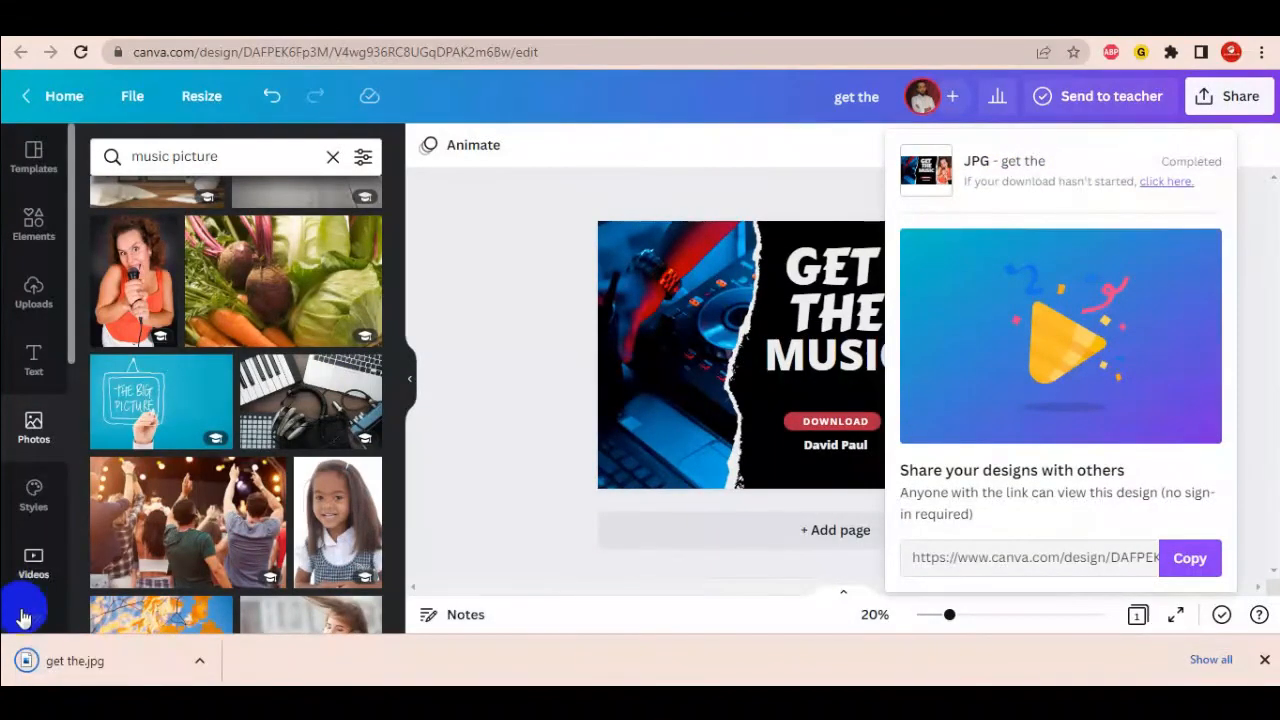
- Open get the.jpg from the browser's download bar in Windows Photos
left_click(101, 665)
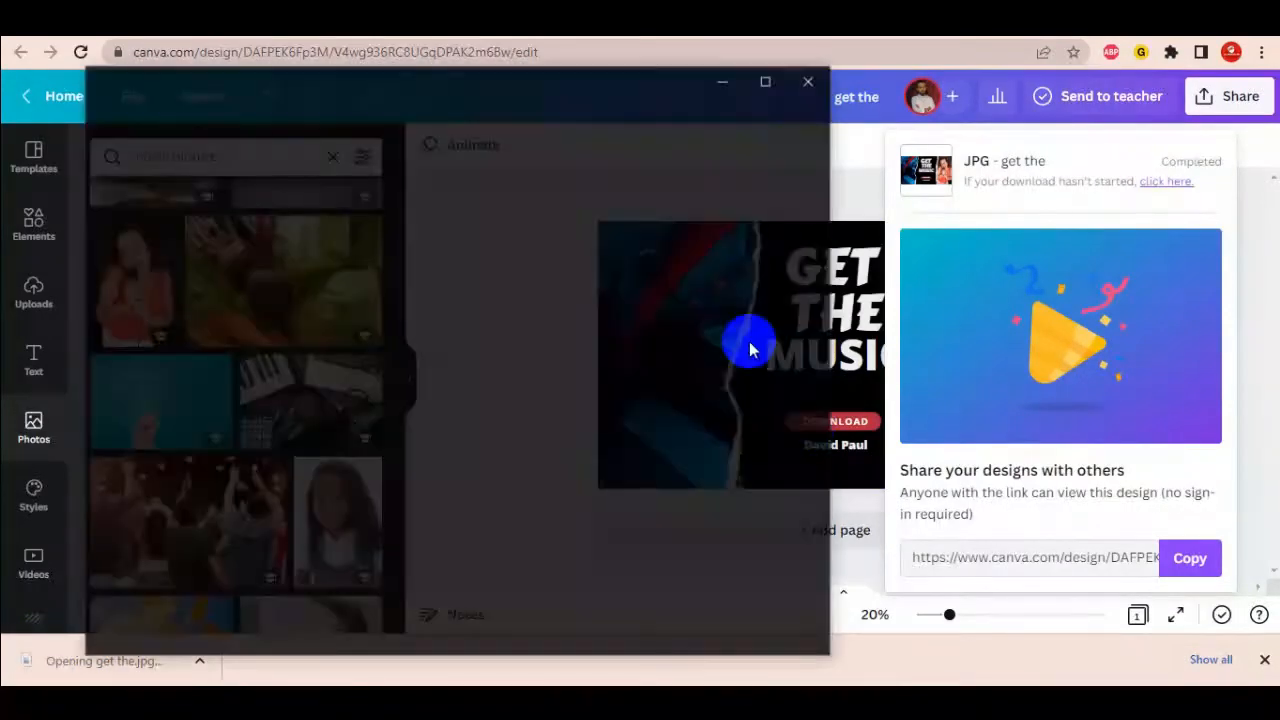